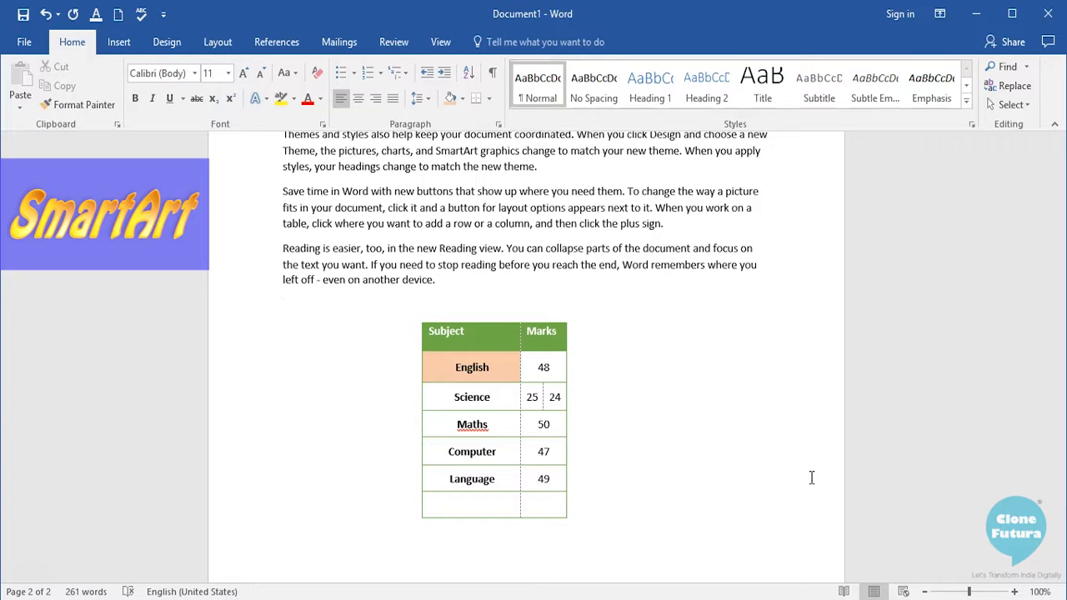
- Open the SmartArt graphic chooser and browse the List, Process, Cycle, Hierarchy, Relationship, Matrix, Pyramid and Picture categories
{"action": "left_click", "coordinate": [113, 45]}
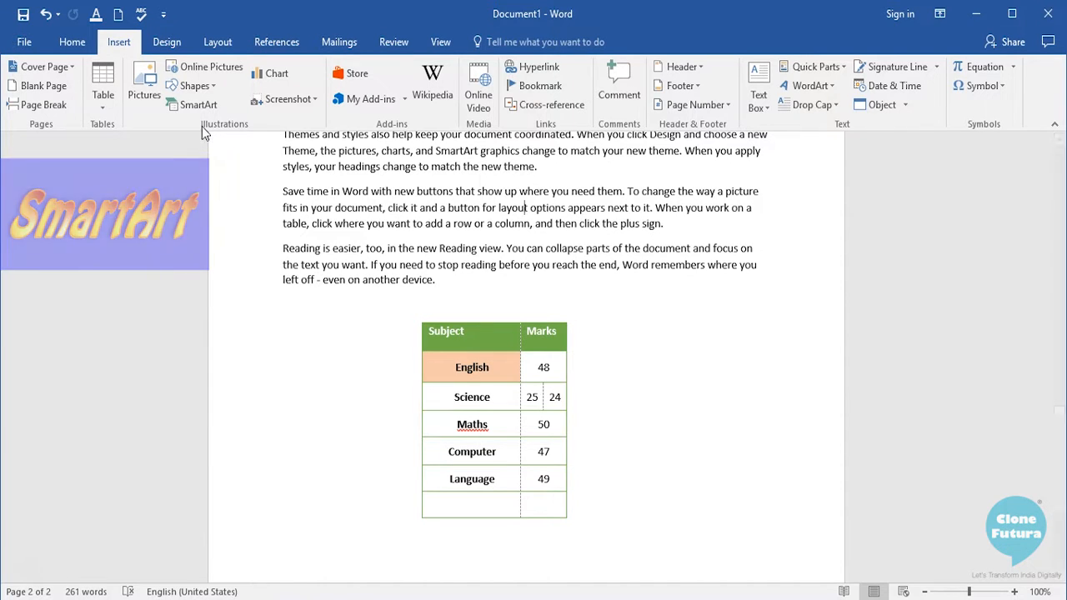
{"action": "left_click", "coordinate": [198, 105]}
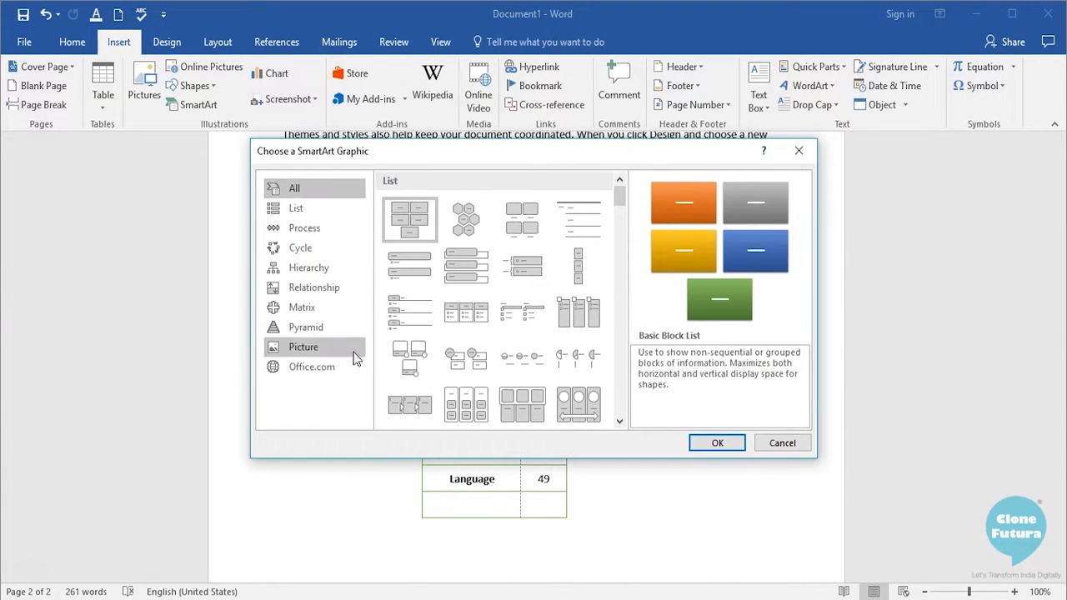
{"action": "left_click", "coordinate": [288, 216]}
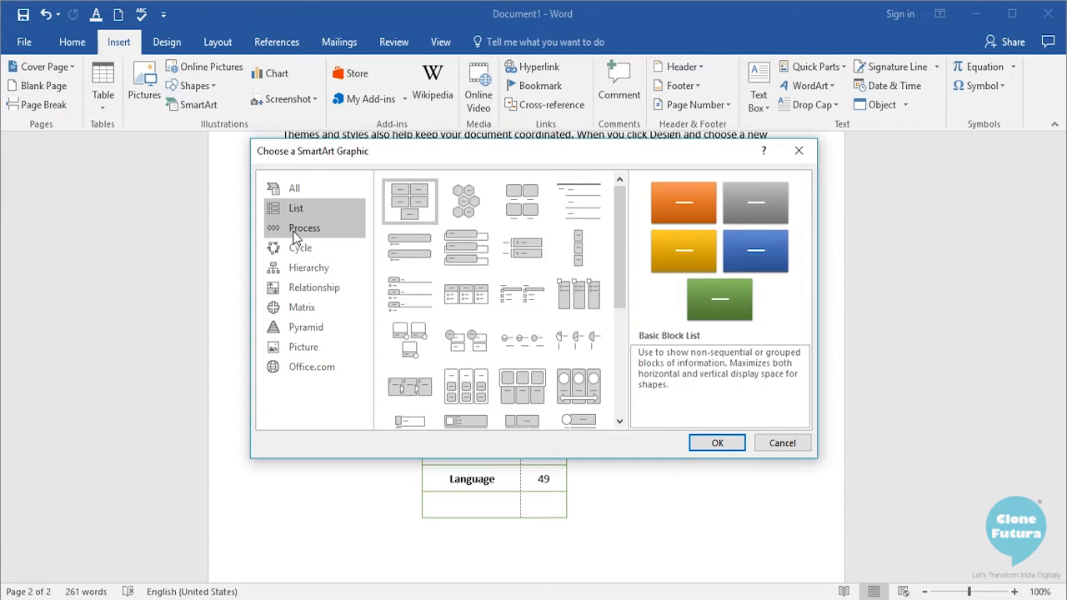
{"action": "left_click", "coordinate": [296, 230]}
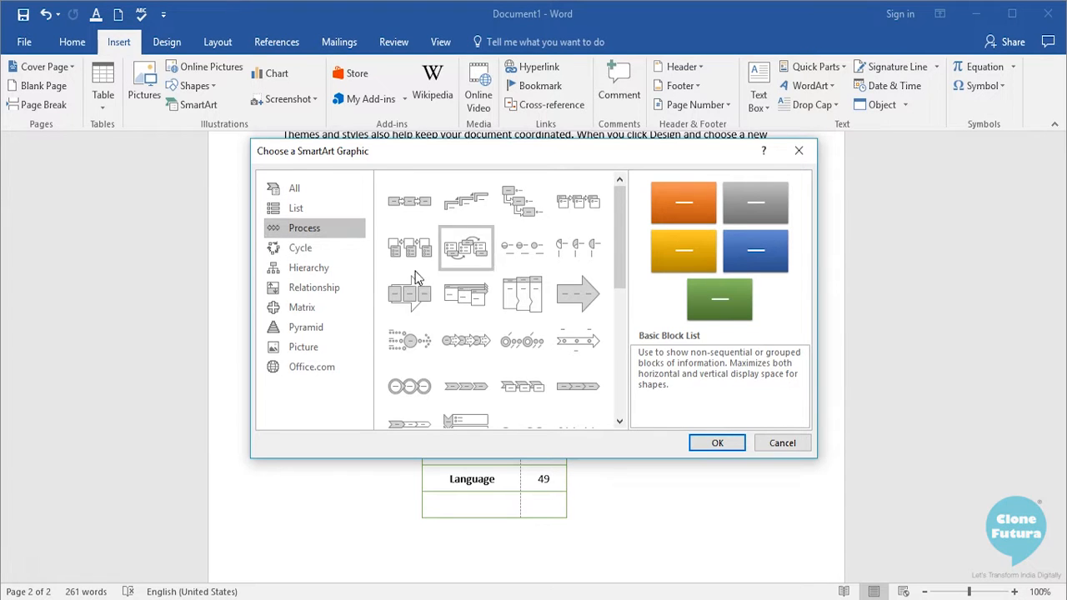
{"action": "left_click", "coordinate": [302, 250]}
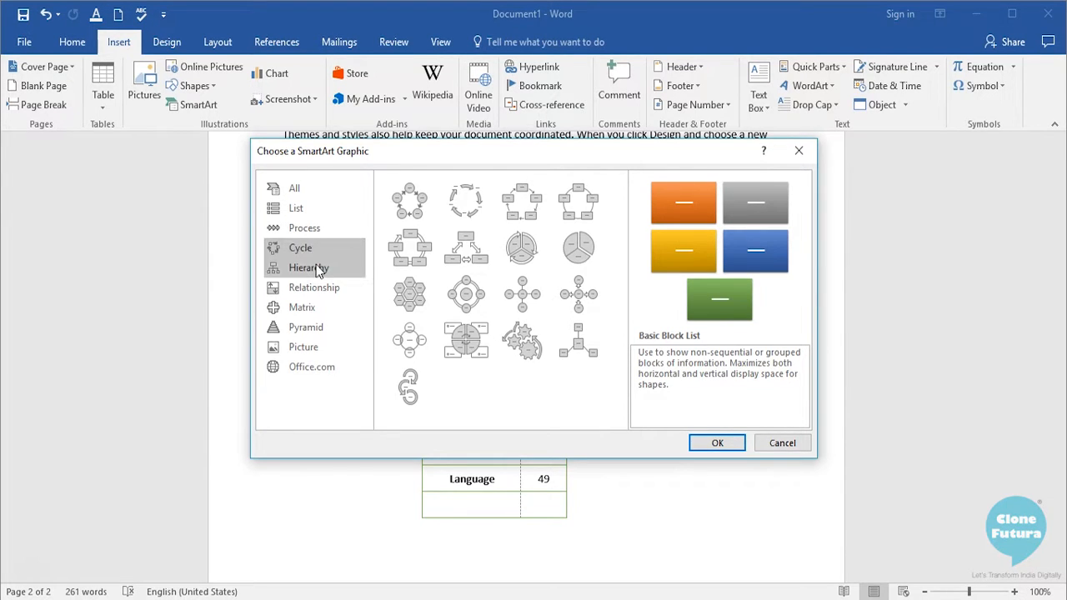
{"action": "left_click", "coordinate": [318, 268]}
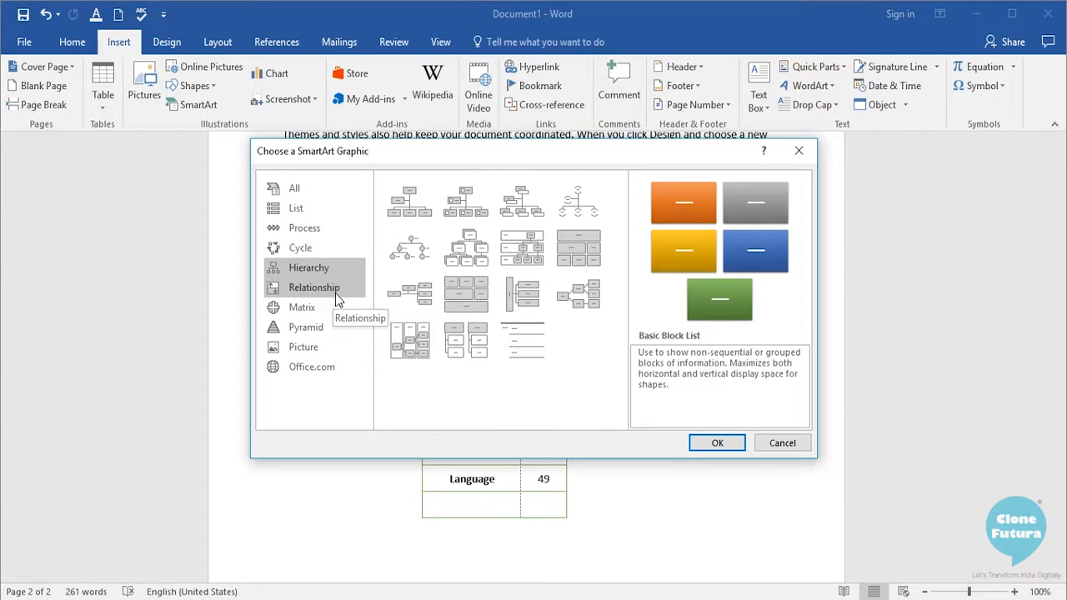
{"action": "left_click", "coordinate": [337, 300]}
{"action": "left_click", "coordinate": [340, 310]}
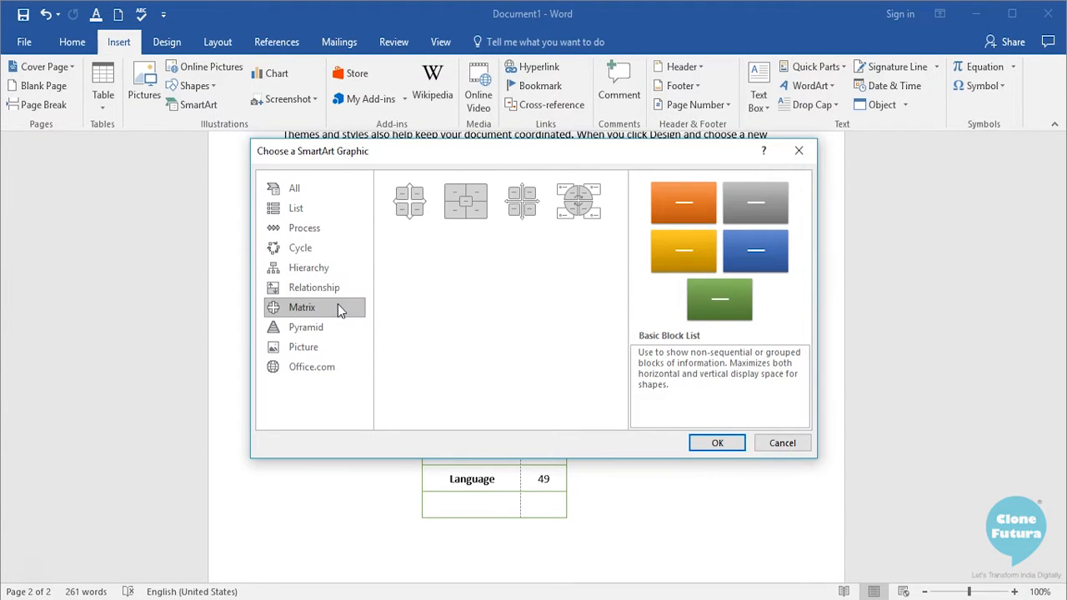
{"action": "left_click", "coordinate": [340, 329]}
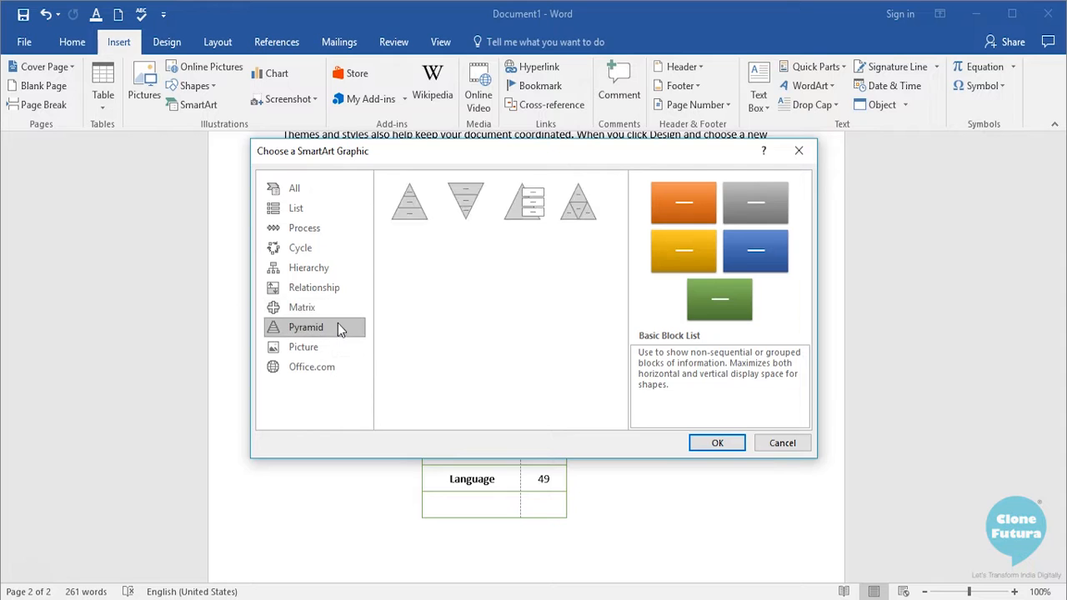
{"action": "left_click", "coordinate": [333, 348]}
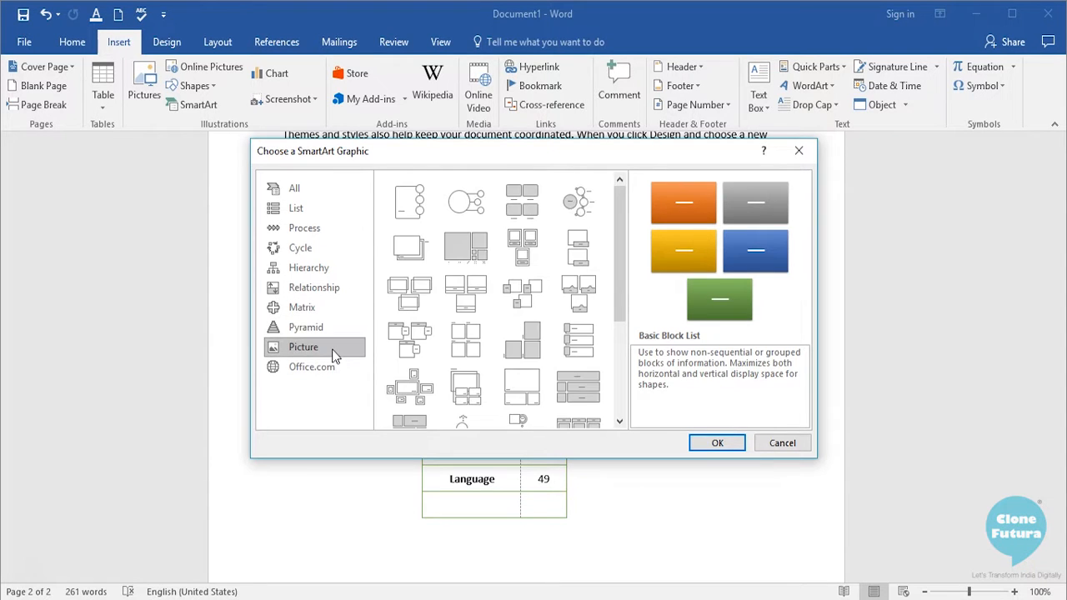
- Preview the Vertical Bullet List, Vertical Box List, Horizontal Bullet List and Tab List layouts in the List category
{"action": "left_click", "coordinate": [298, 210]}
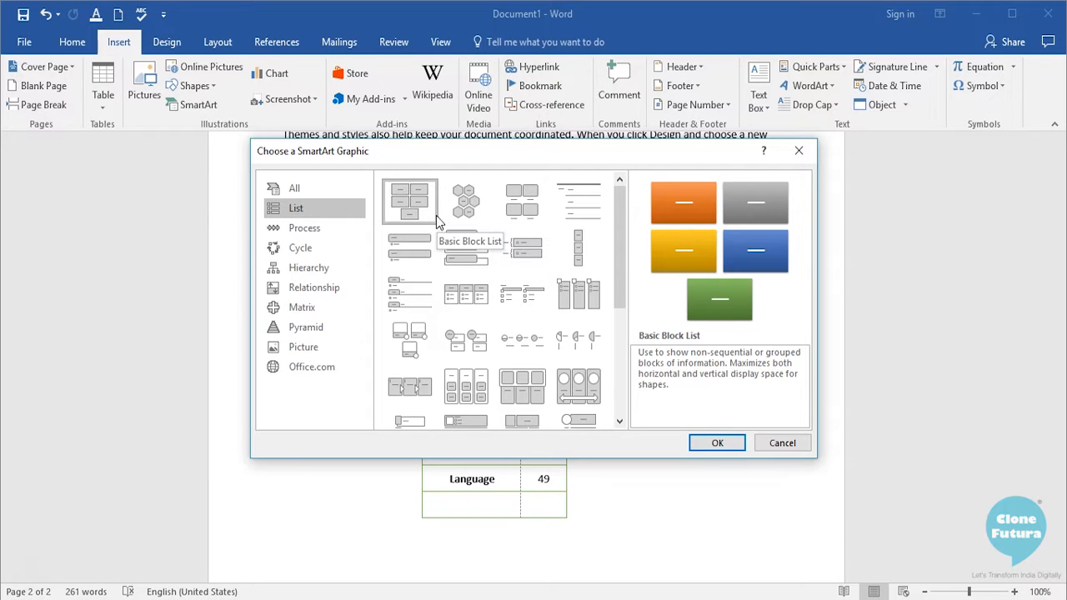
{"action": "left_click", "coordinate": [415, 252]}
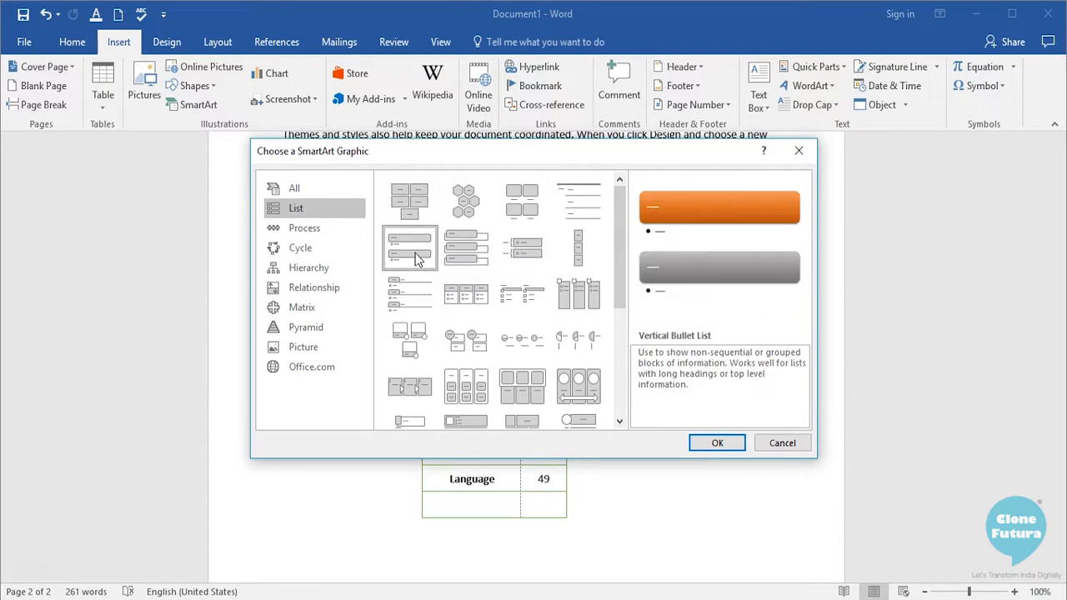
{"action": "left_click", "coordinate": [479, 260]}
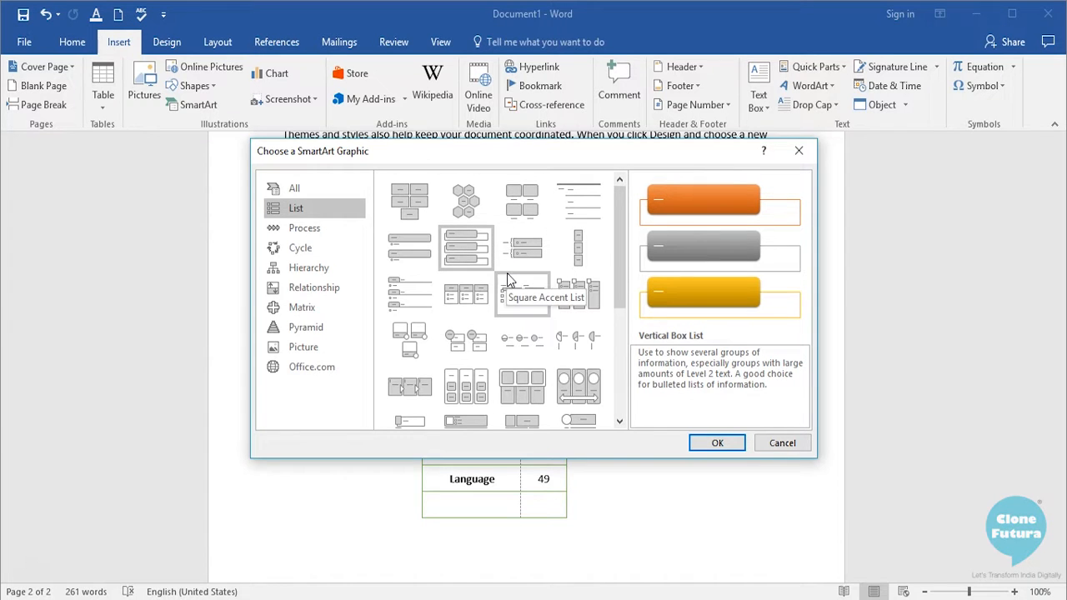
{"action": "left_click", "coordinate": [469, 296]}
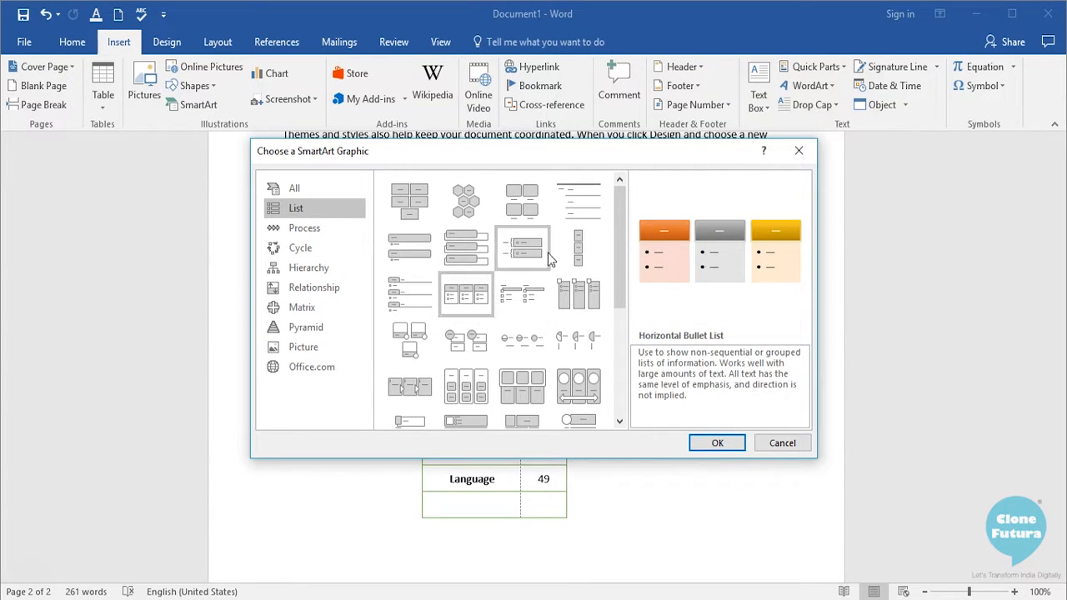
{"action": "left_click", "coordinate": [408, 287]}
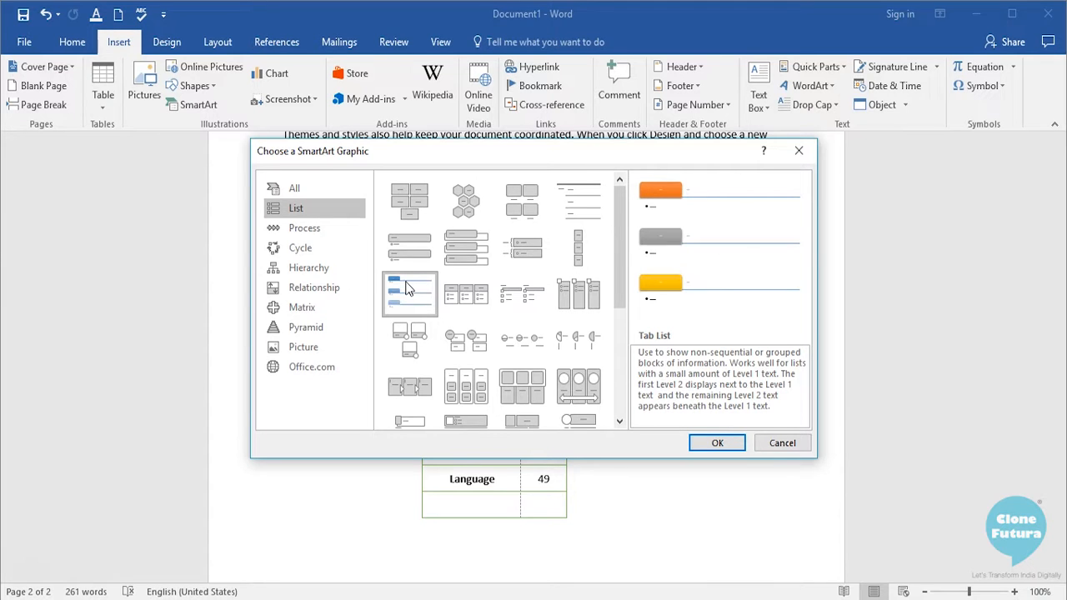
- Preview the Continuous Block Process layout, plus the Basic Cycle and Continuous Cycle layouts in the Cycle category
{"action": "left_click", "coordinate": [304, 230]}
{"action": "left_click", "coordinate": [401, 300]}
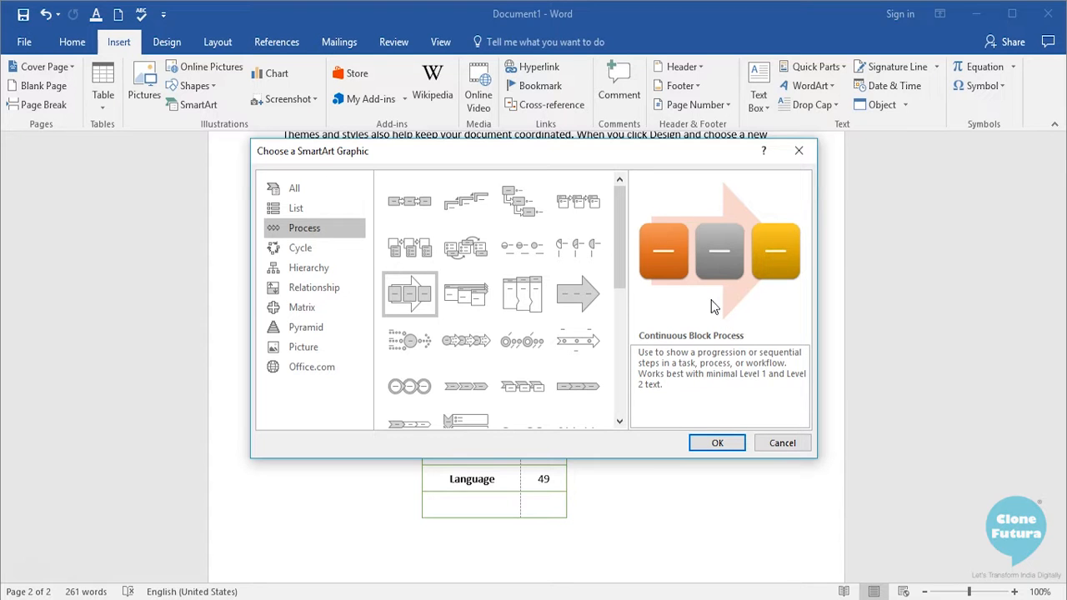
{"action": "left_click", "coordinate": [275, 250]}
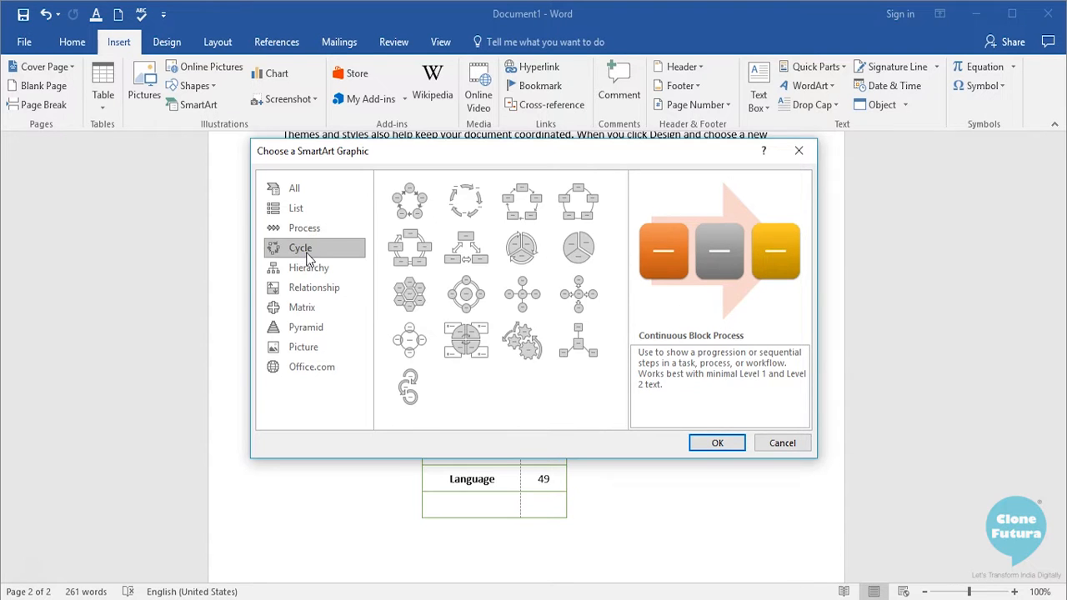
{"action": "left_click", "coordinate": [410, 215]}
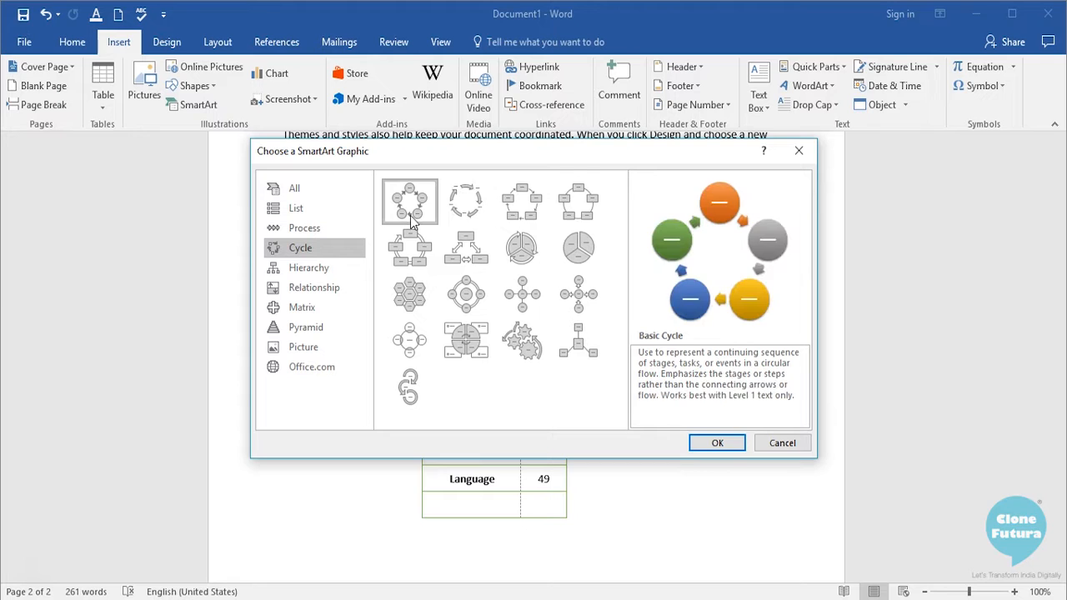
{"action": "left_click", "coordinate": [407, 246]}
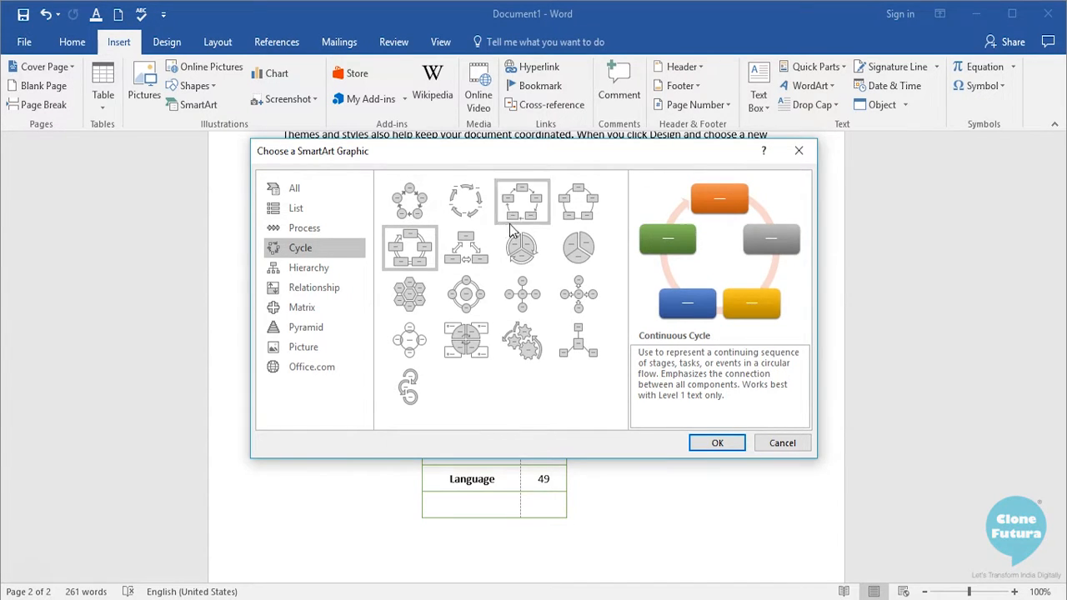
- Preview the Hierarchy and Labeled Hierarchy layouts, and look through the Relationship, Matrix and Pyramid categories
{"action": "left_click", "coordinate": [330, 270]}
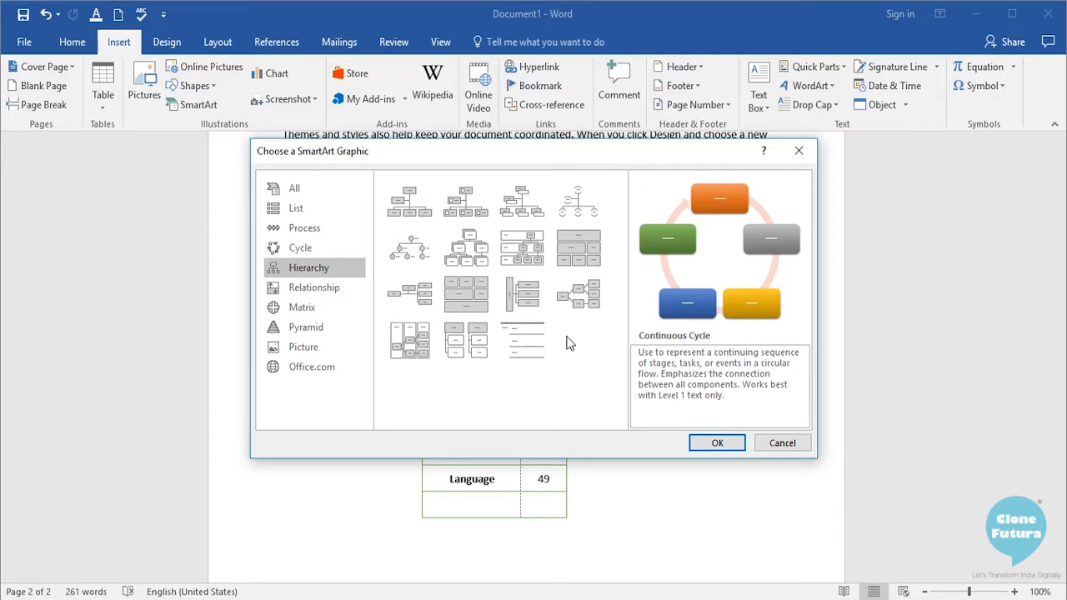
{"action": "left_click", "coordinate": [410, 247]}
{"action": "left_click", "coordinate": [466, 247]}
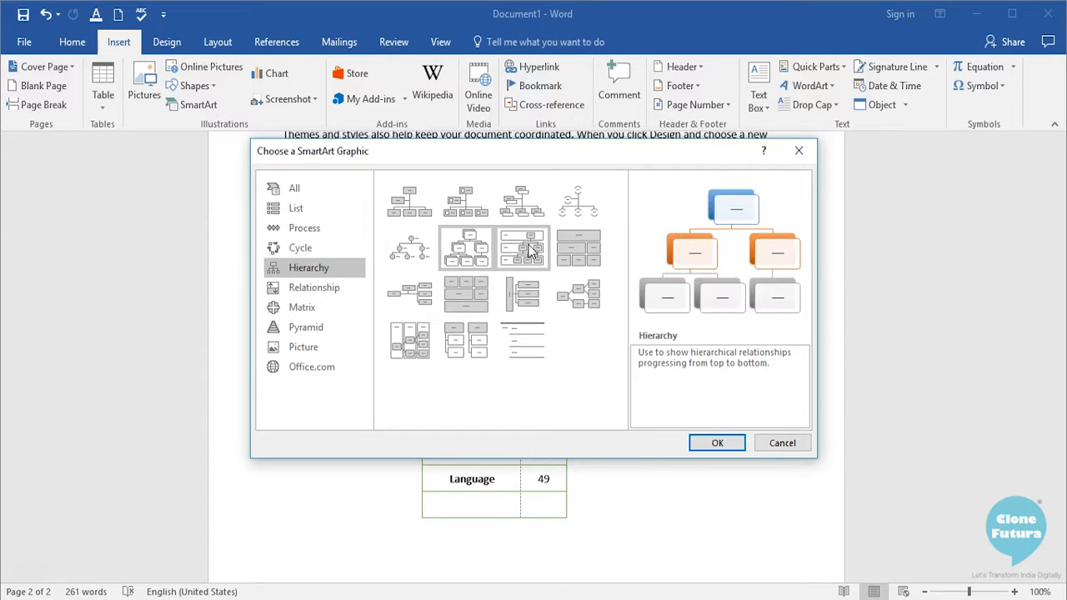
{"action": "left_click", "coordinate": [530, 250]}
{"action": "left_click", "coordinate": [323, 290]}
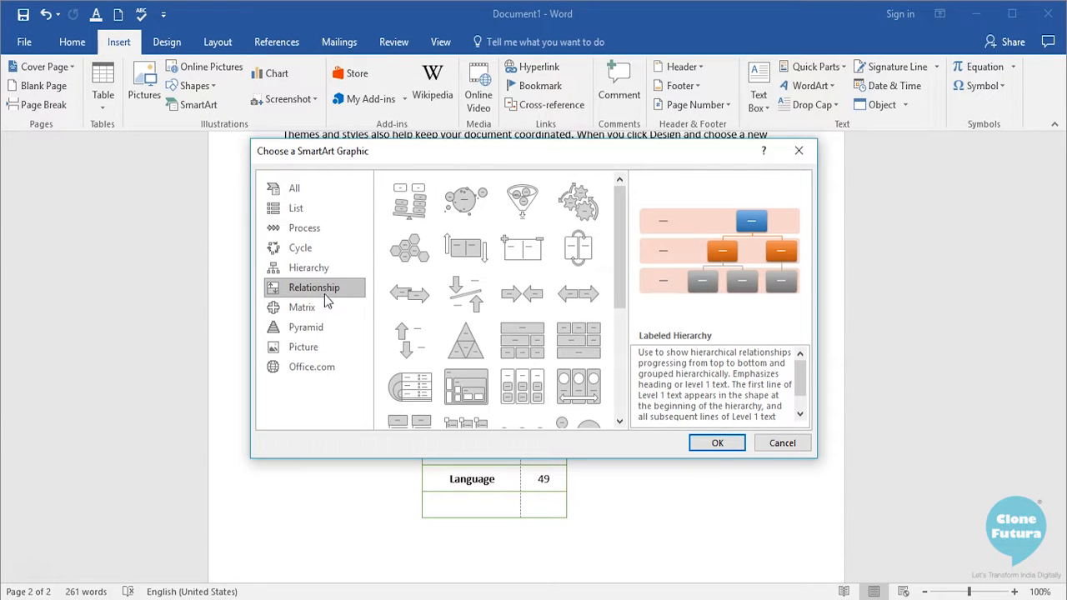
{"action": "left_click", "coordinate": [325, 303]}
{"action": "left_click", "coordinate": [322, 328]}
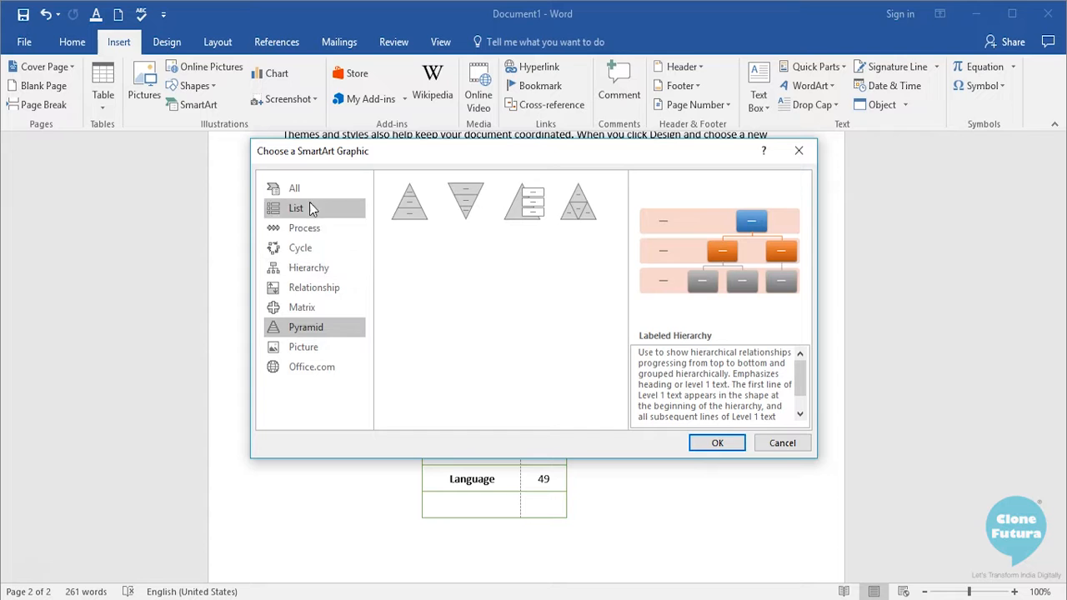
- Insert a Vertical Box List SmartArt graphic from the List category into the document and deselect it
{"action": "left_click", "coordinate": [303, 209]}
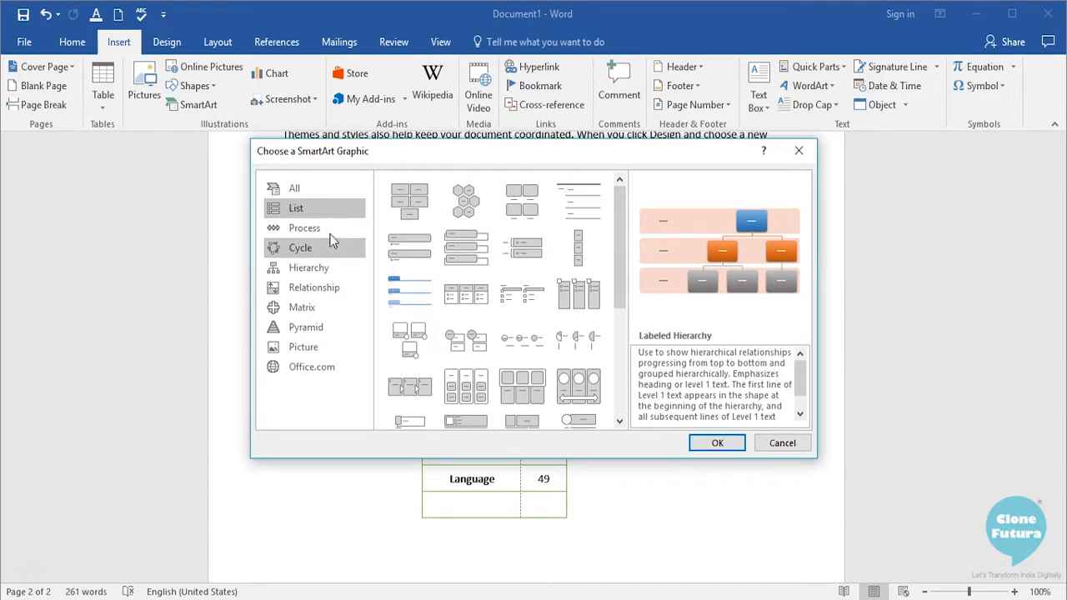
{"action": "left_click", "coordinate": [464, 248]}
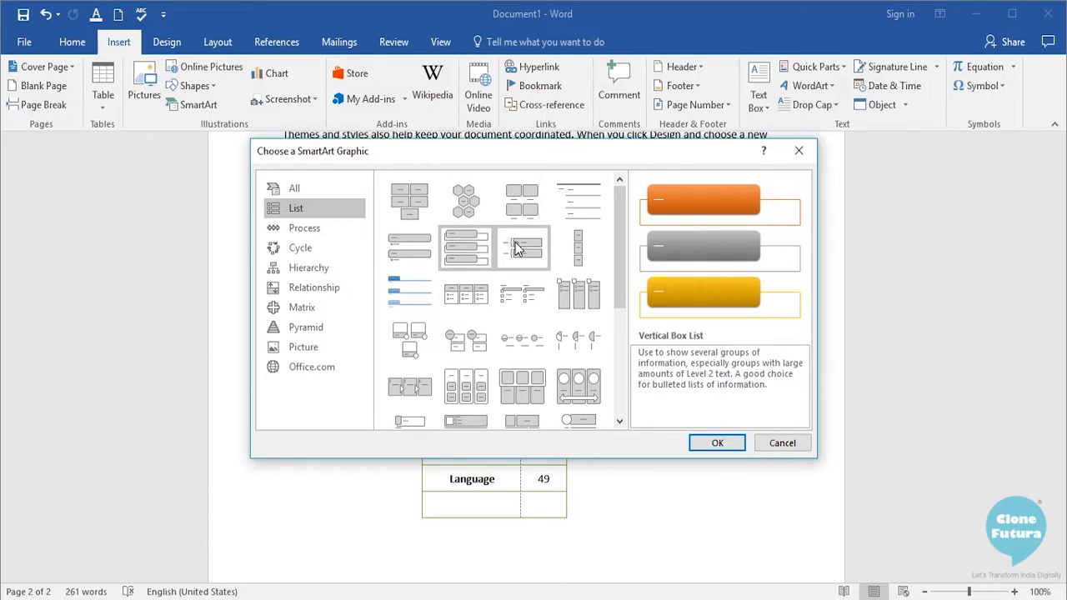
{"action": "left_click", "coordinate": [715, 444]}
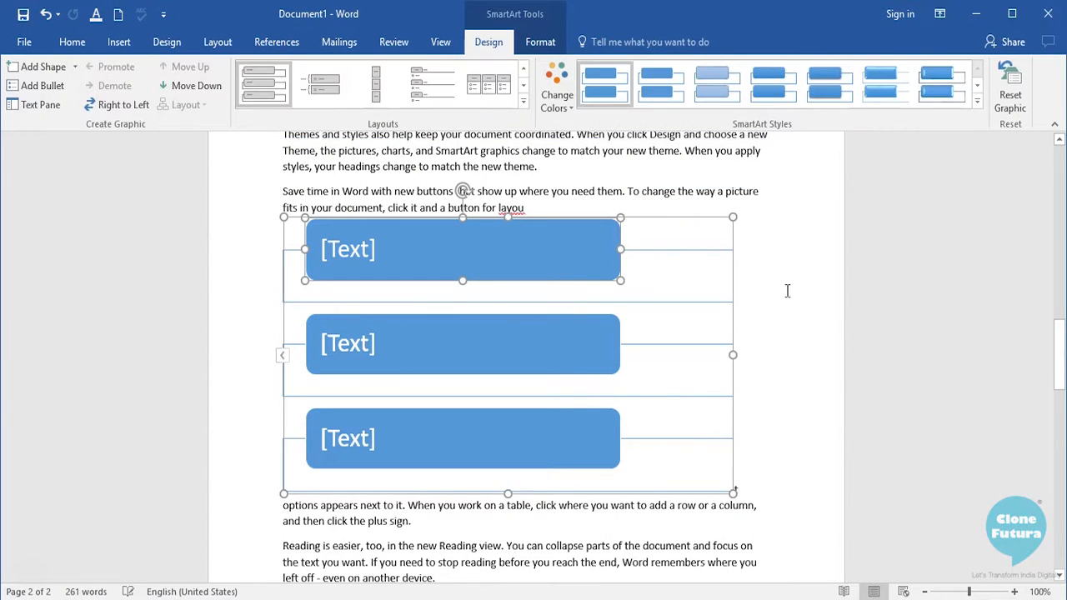
{"action": "left_click", "coordinate": [815, 303]}
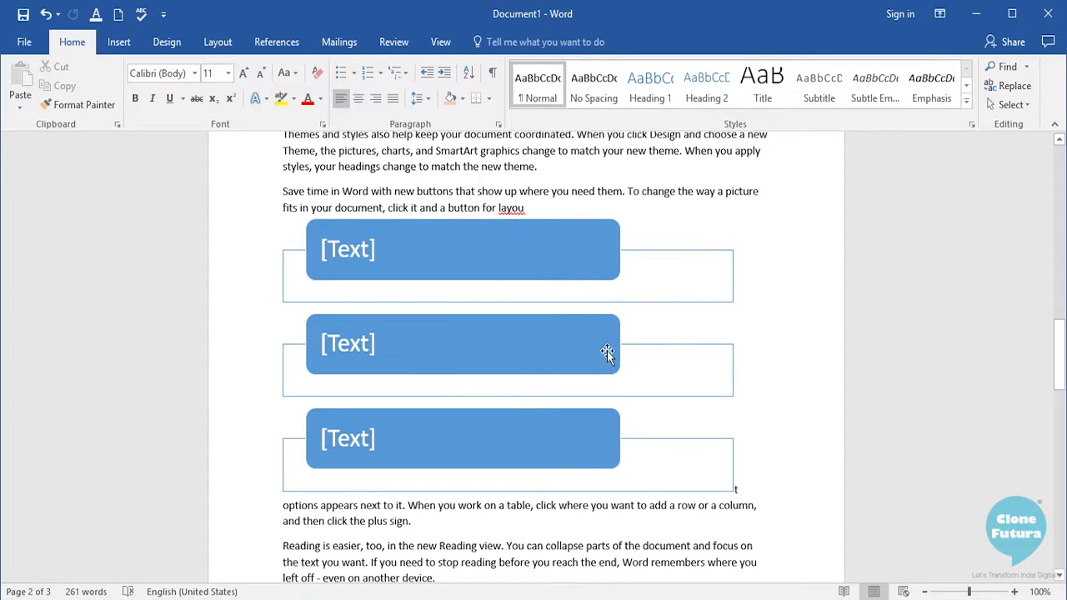
- Label the three SmartArt boxes from top to bottom as Mobiles, Computers and Internet
{"action": "left_click", "coordinate": [373, 250]}
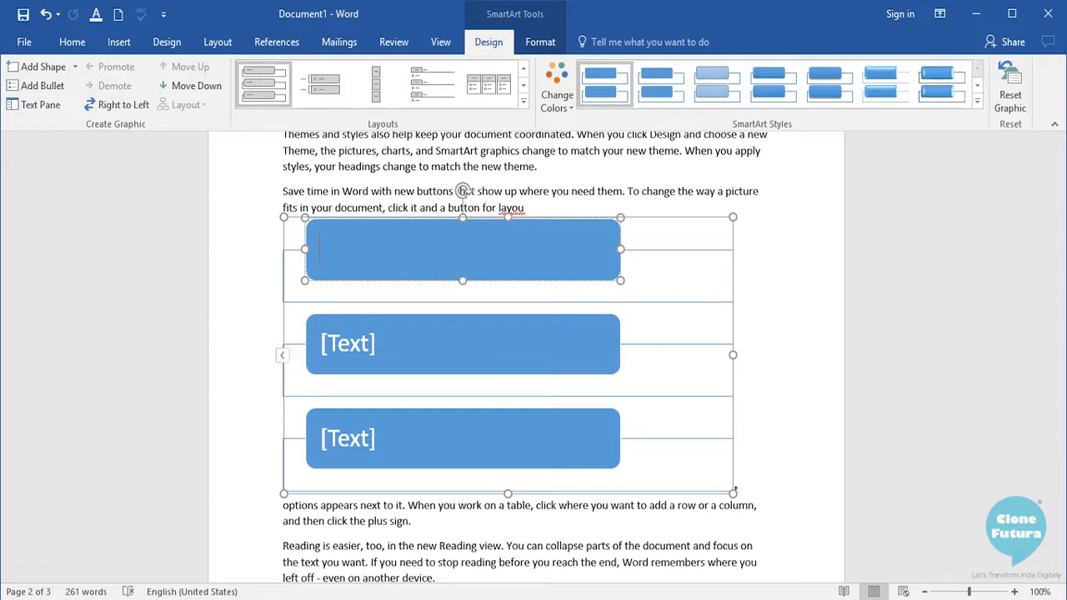
{"action": "type", "text": "Mobiles"}
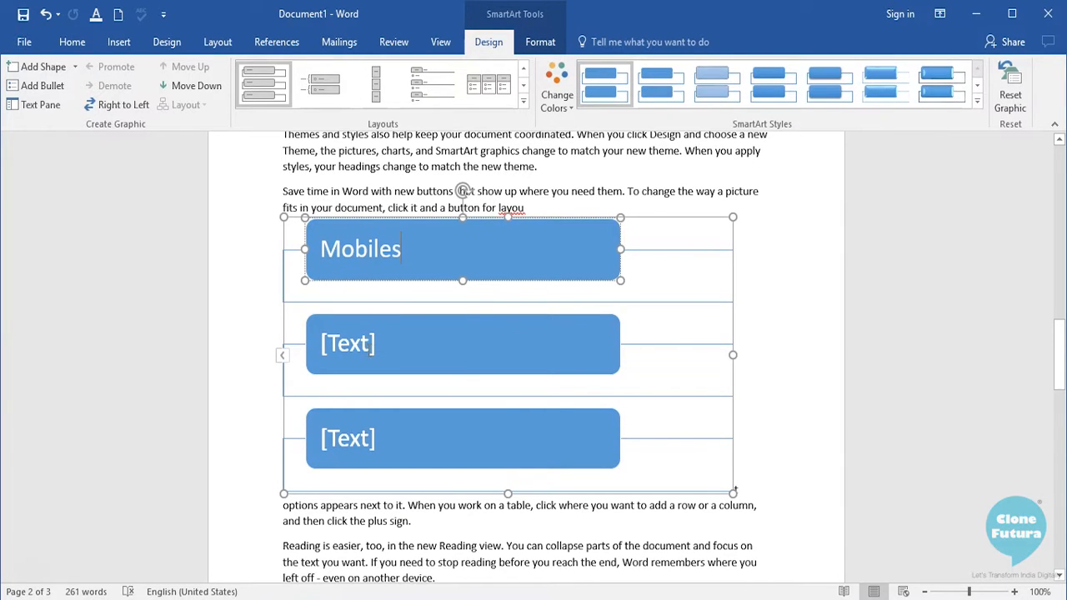
{"action": "left_click", "coordinate": [371, 346]}
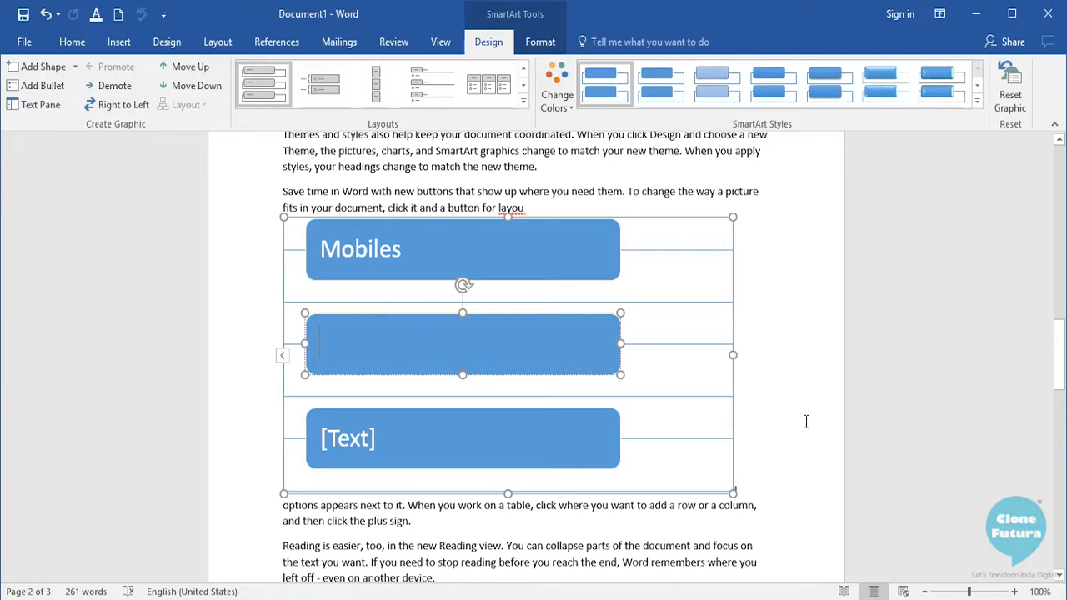
{"action": "type", "text": "Computers"}
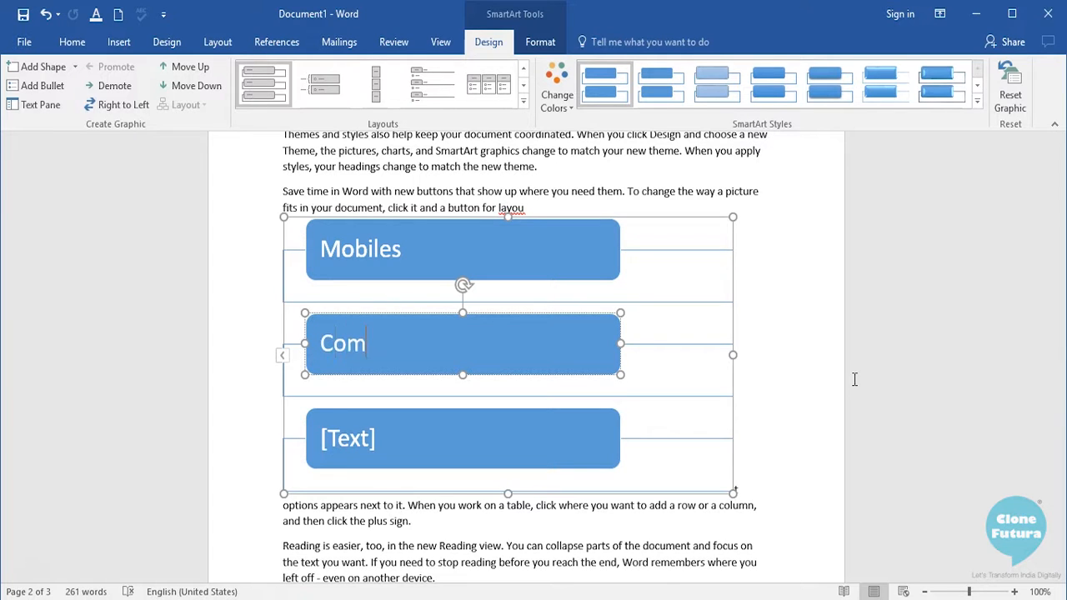
{"action": "left_click", "coordinate": [493, 435]}
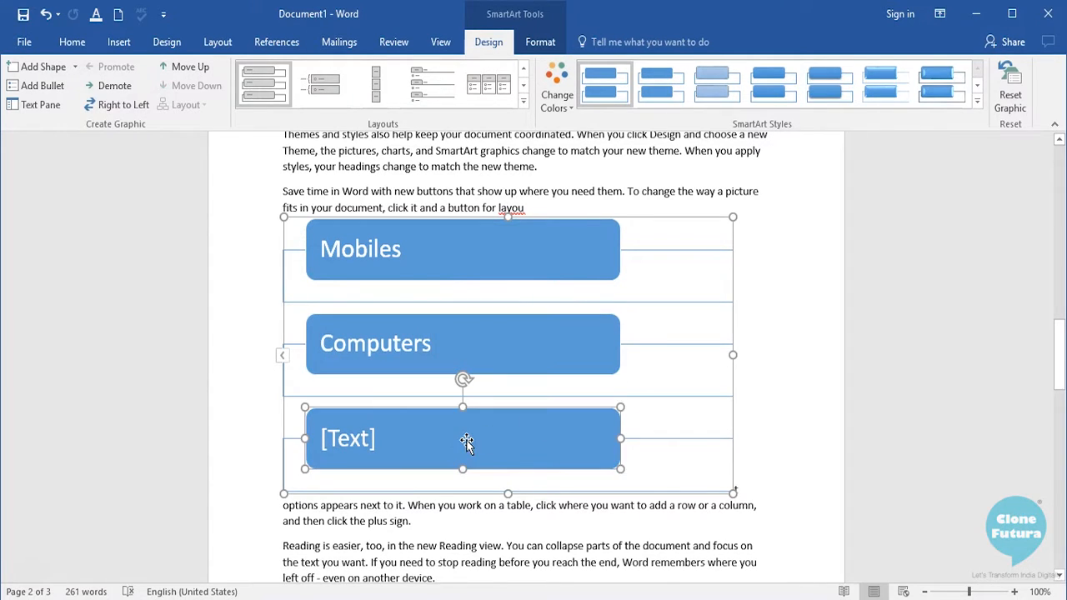
{"action": "left_click", "coordinate": [381, 437]}
{"action": "type", "text": "Internet"}
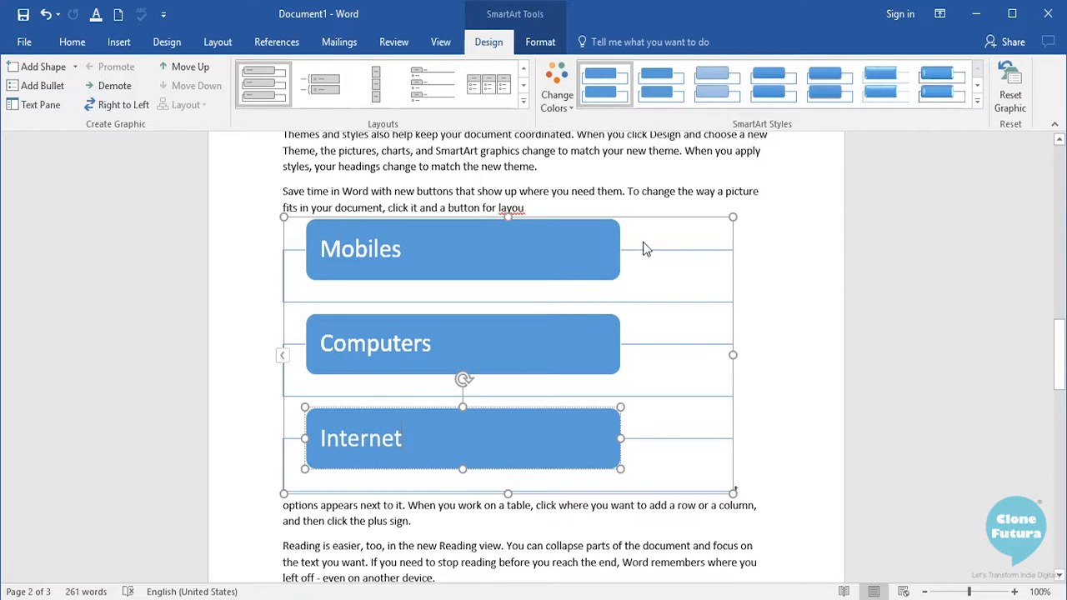
- Look through the alternative SmartArt layouts available for the Mobiles, Computers and Internet graphic without changing its layout
{"action": "scroll", "coordinate": [774, 278], "scroll_direction": "down", "scroll_amount": 1}
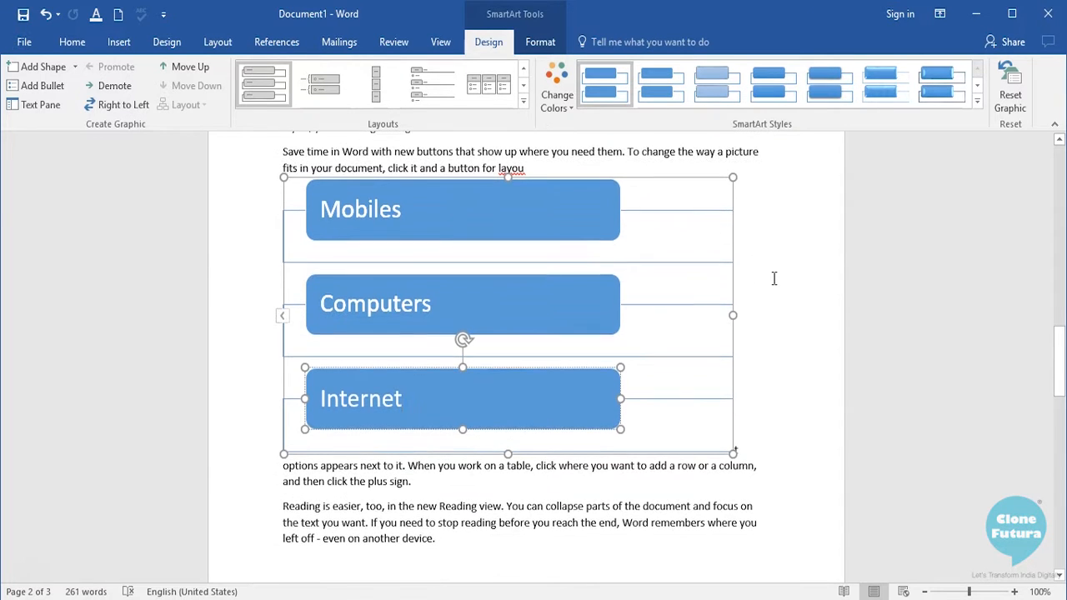
{"action": "scroll", "coordinate": [773, 278], "scroll_direction": "up", "scroll_amount": 1}
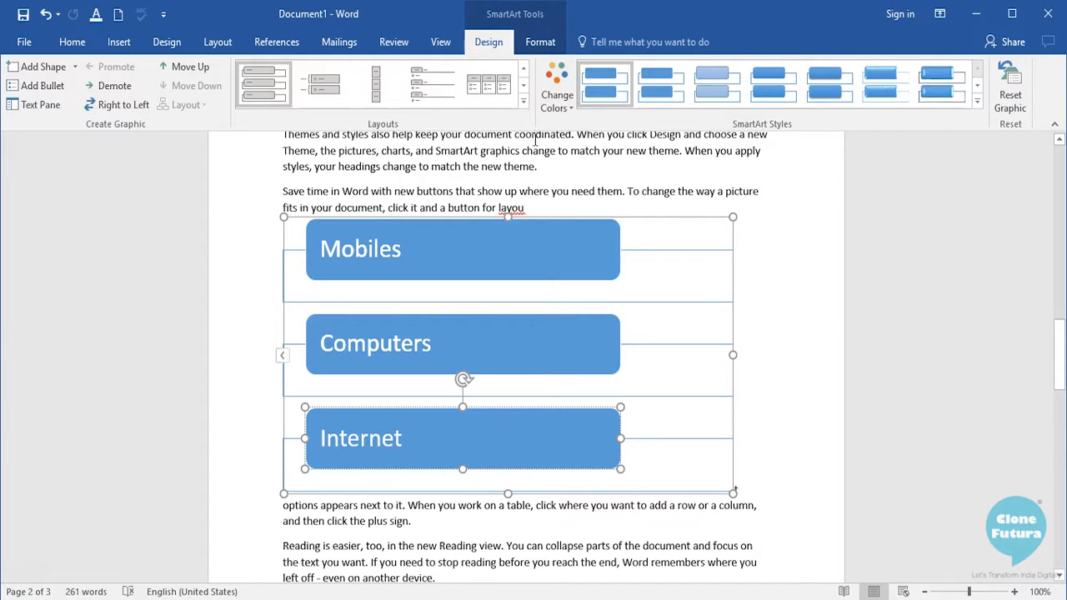
{"action": "left_click", "coordinate": [515, 242]}
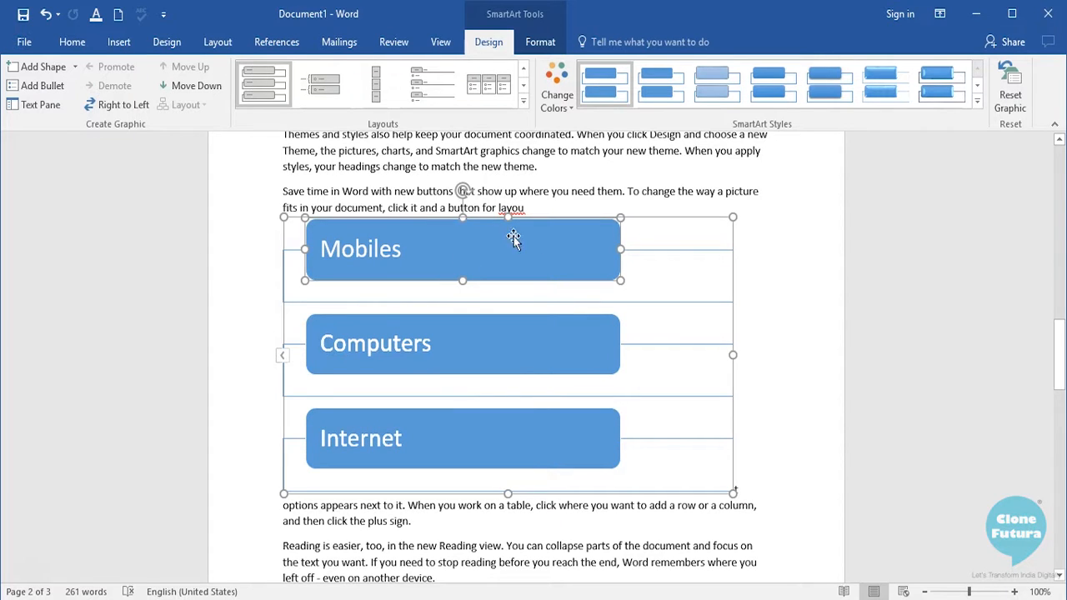
{"action": "left_click", "coordinate": [593, 332]}
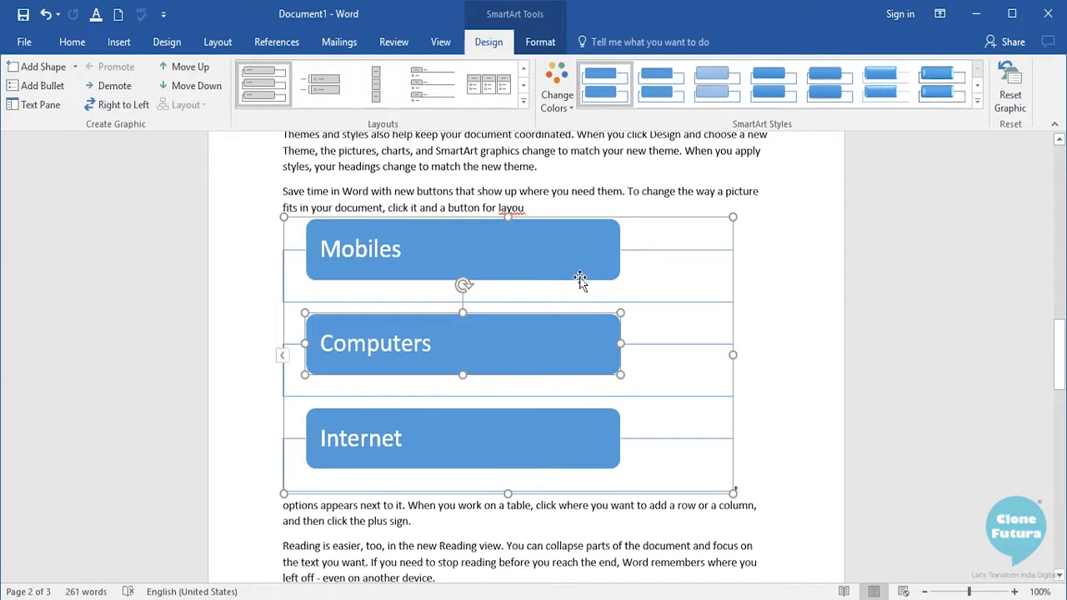
{"action": "left_click", "coordinate": [523, 102]}
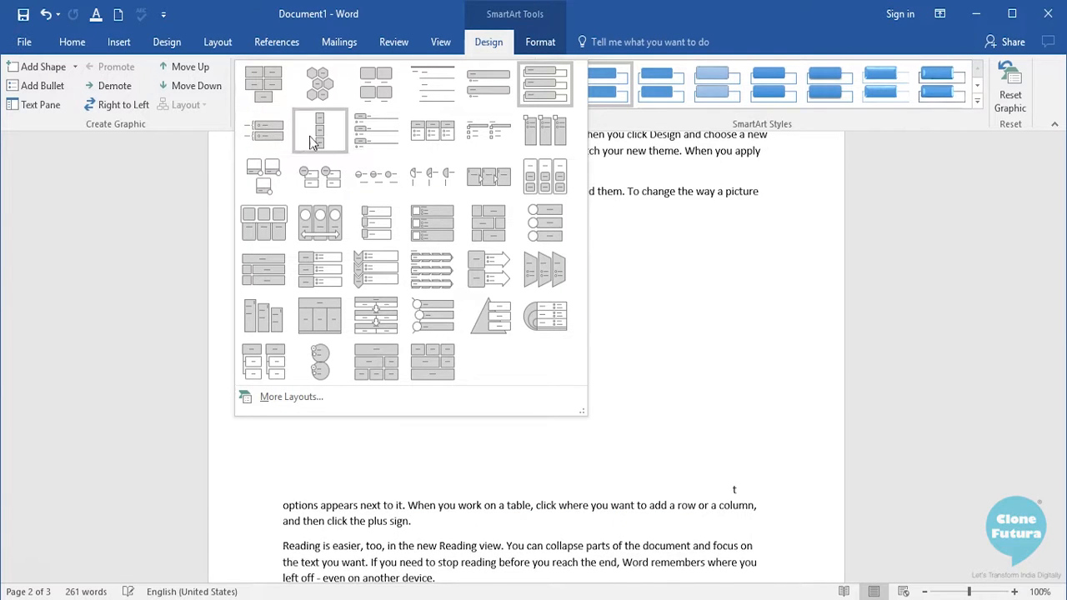
{"action": "left_click", "coordinate": [492, 236]}
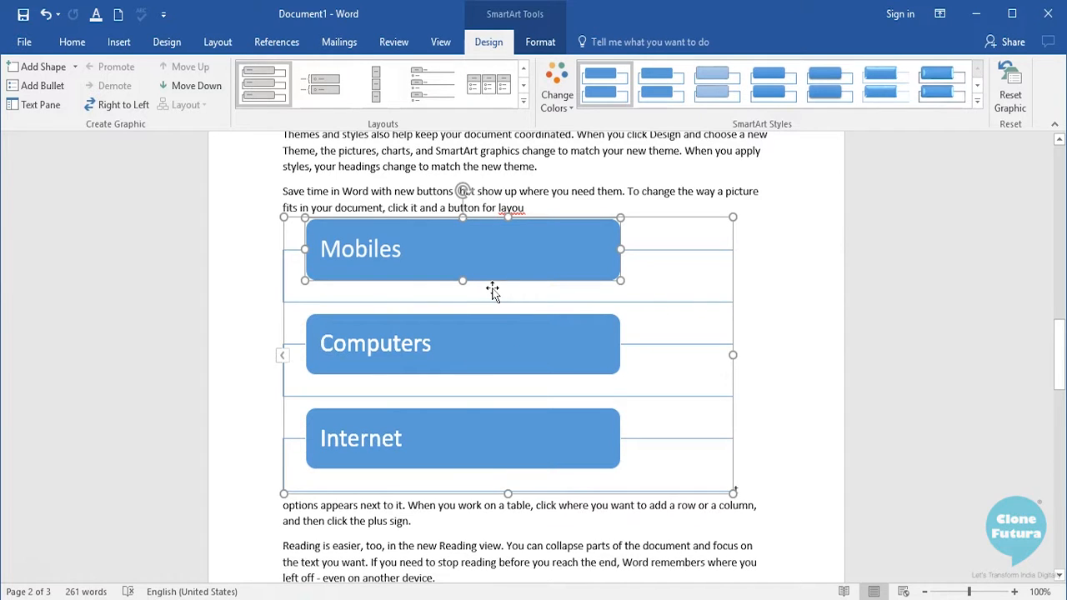
- Recolor the SmartArt graphic with Colorful Range - Accent Colors 5 to 6 and apply the fifth Best Match for Document style
{"action": "left_click", "coordinate": [560, 112]}
{"action": "left_click_drag", "start_coordinate": [831, 263], "coordinate": [836, 401]}
{"action": "scroll", "coordinate": [820, 375], "scroll_direction": "up", "scroll_amount": 5}
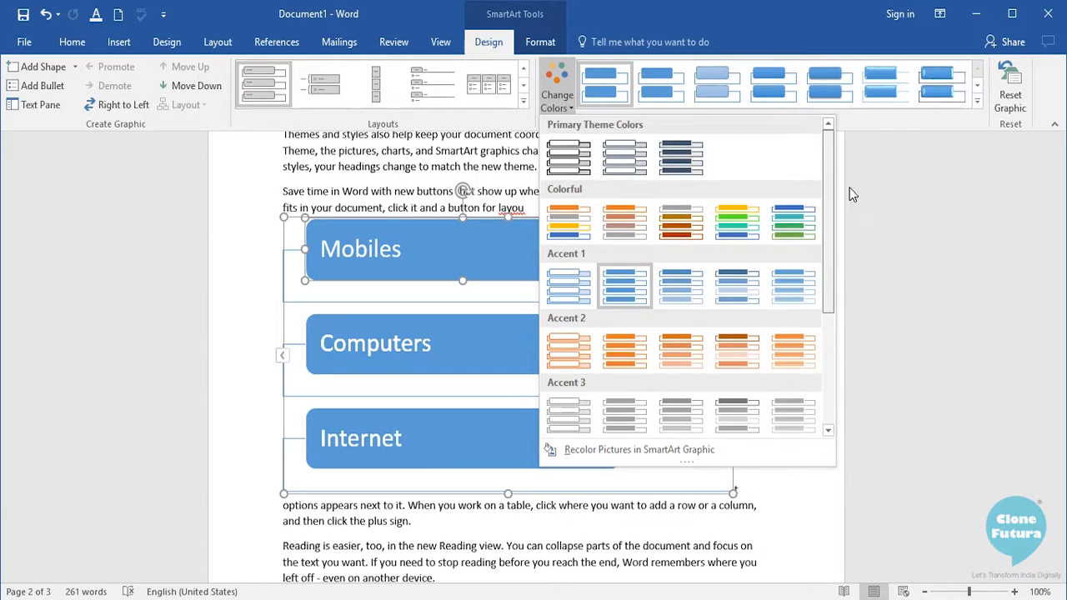
{"action": "left_click", "coordinate": [798, 217]}
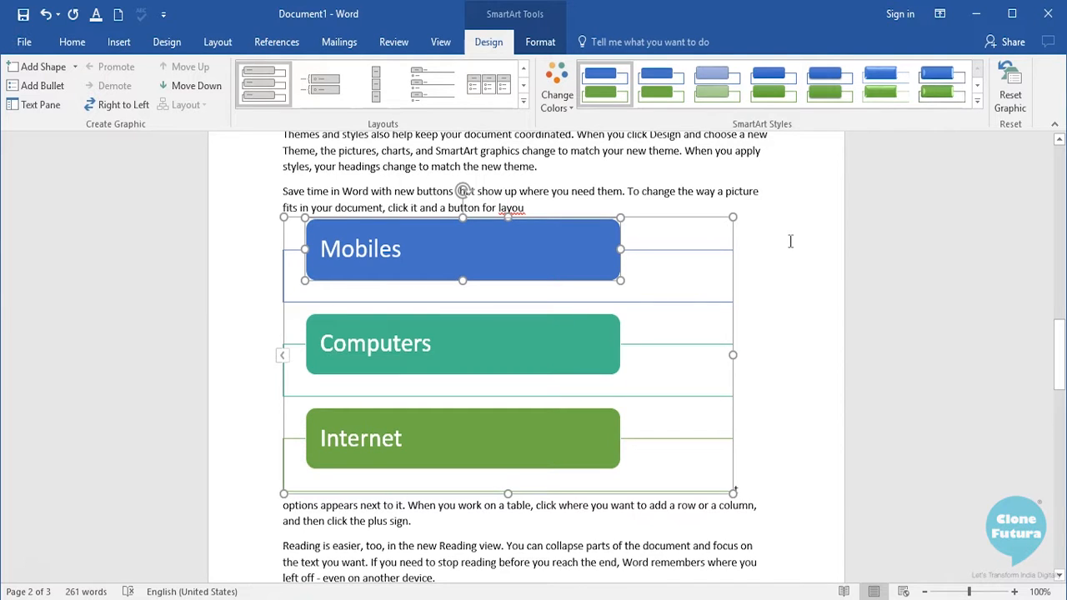
{"action": "left_click", "coordinate": [981, 105]}
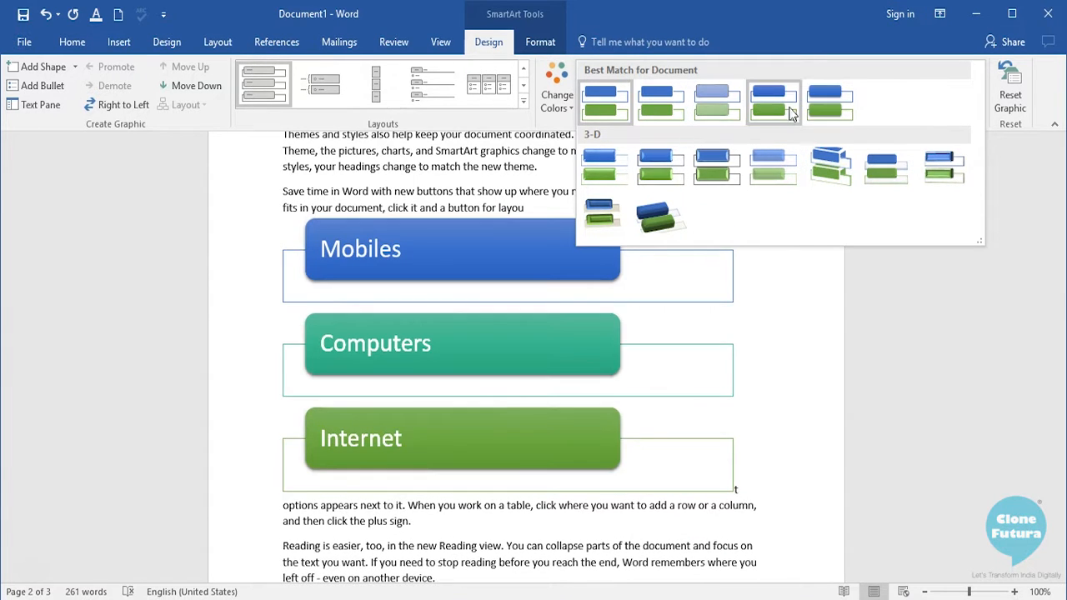
{"action": "left_click", "coordinate": [825, 100]}
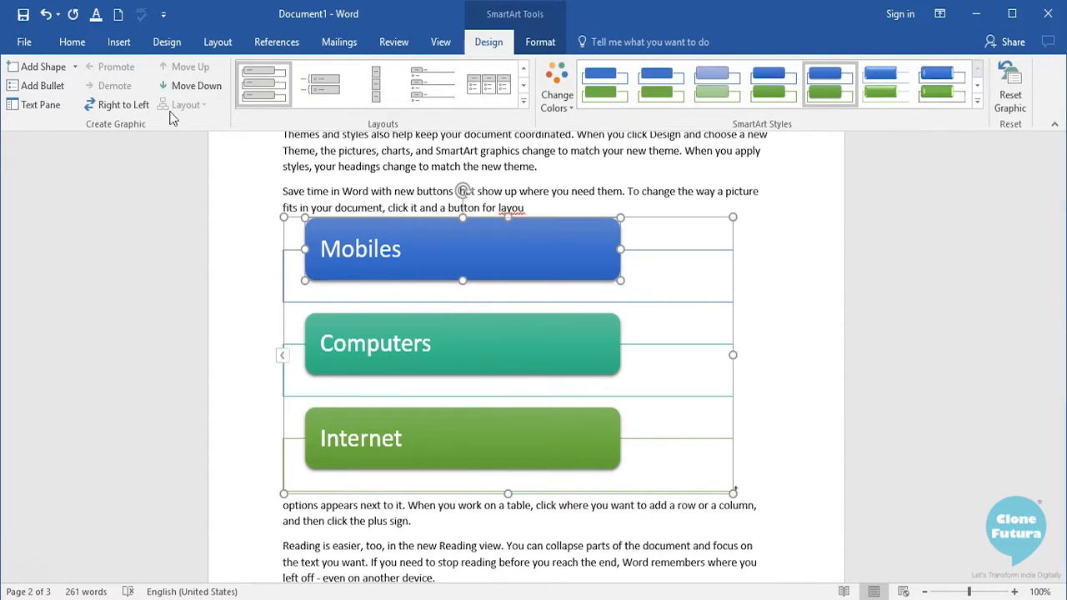
- Review the options for adding a shape relative to the Internet box without adding one
{"action": "left_click", "coordinate": [460, 446]}
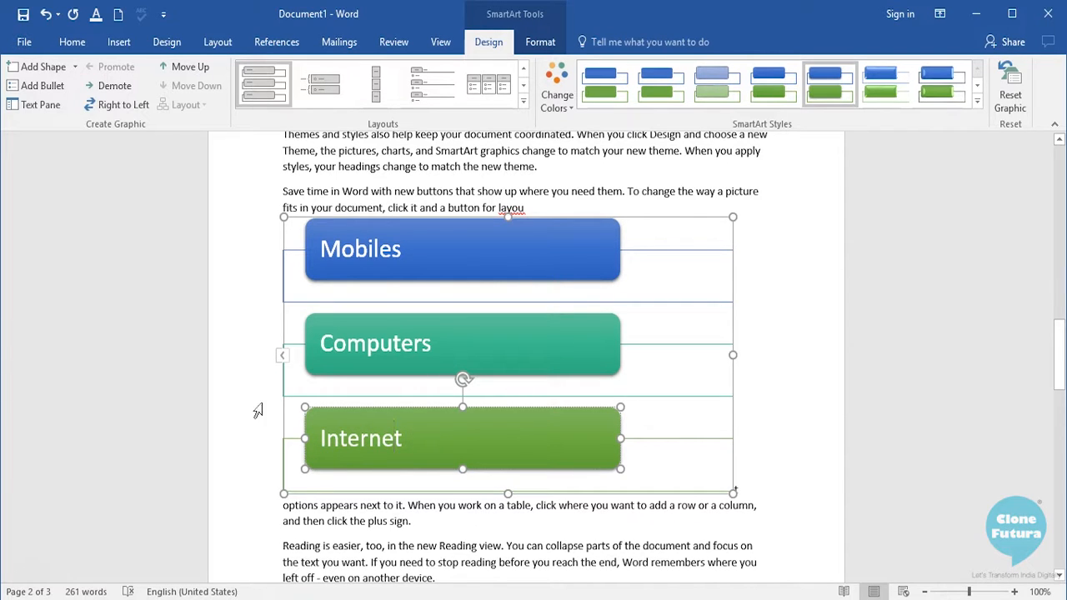
{"action": "left_click", "coordinate": [75, 66]}
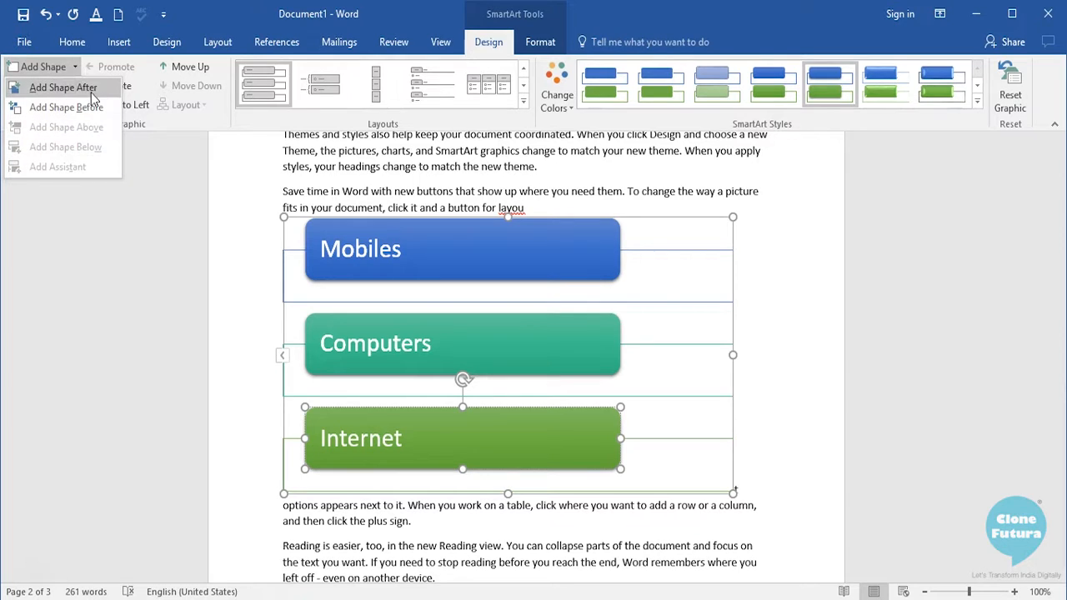
{"action": "left_click", "coordinate": [375, 255]}
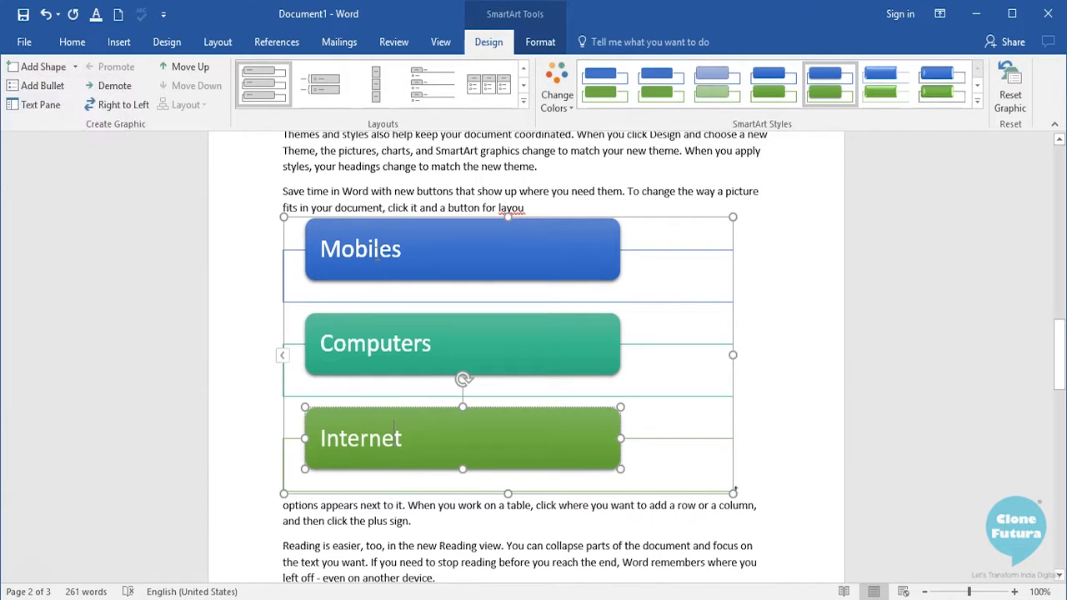
- Move the Computers box up one position in the SmartArt order and back down again
{"action": "left_click", "coordinate": [395, 363]}
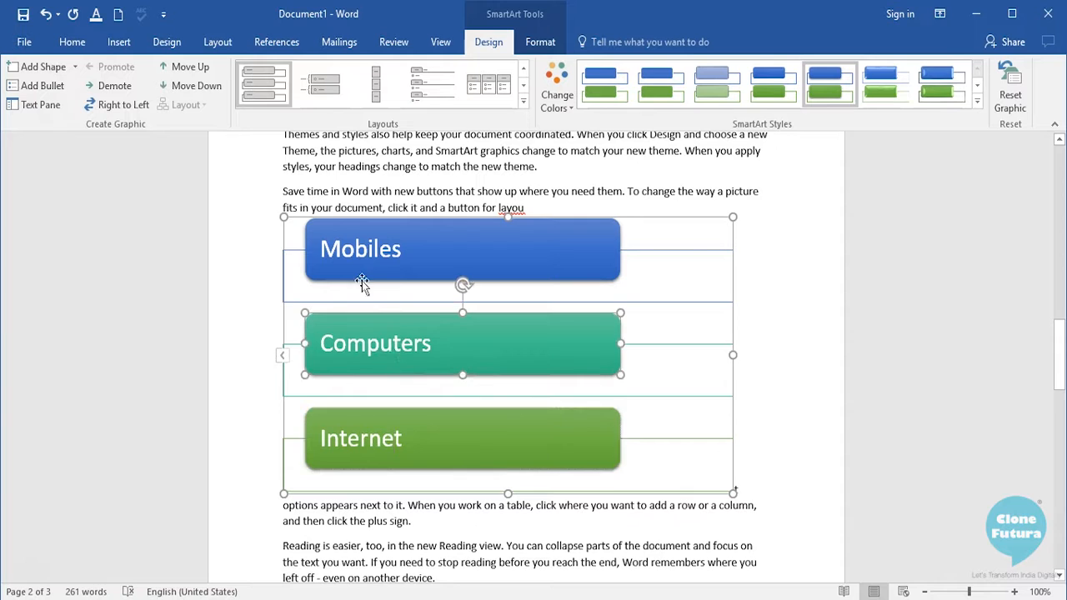
{"action": "left_click", "coordinate": [183, 62]}
{"action": "left_click", "coordinate": [183, 90]}
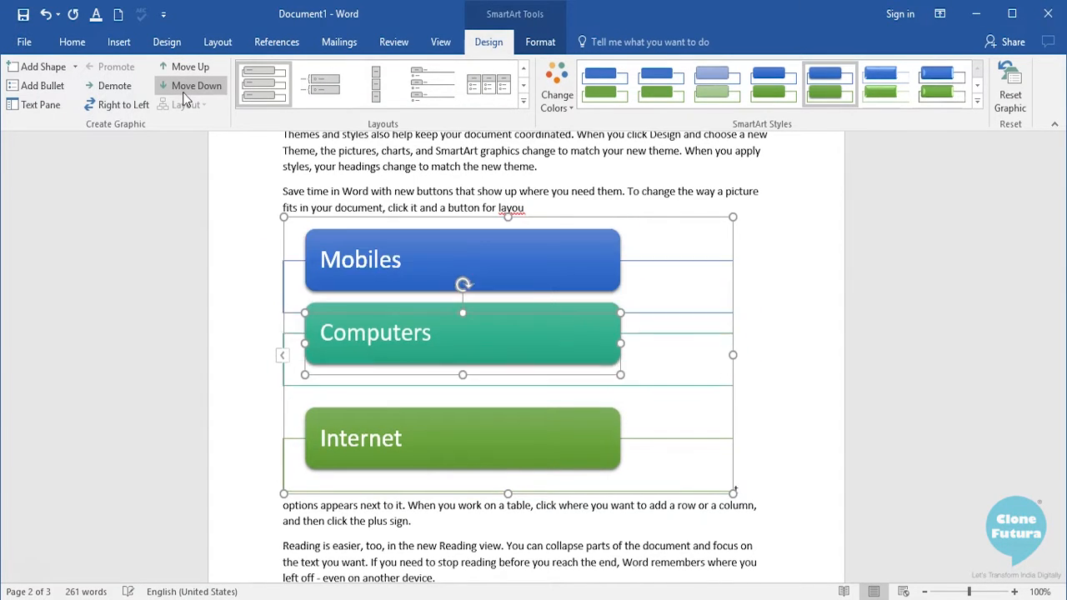
- Switch the SmartArt graphic to a right-to-left arrangement and back to left-to-right
{"action": "left_click", "coordinate": [375, 251]}
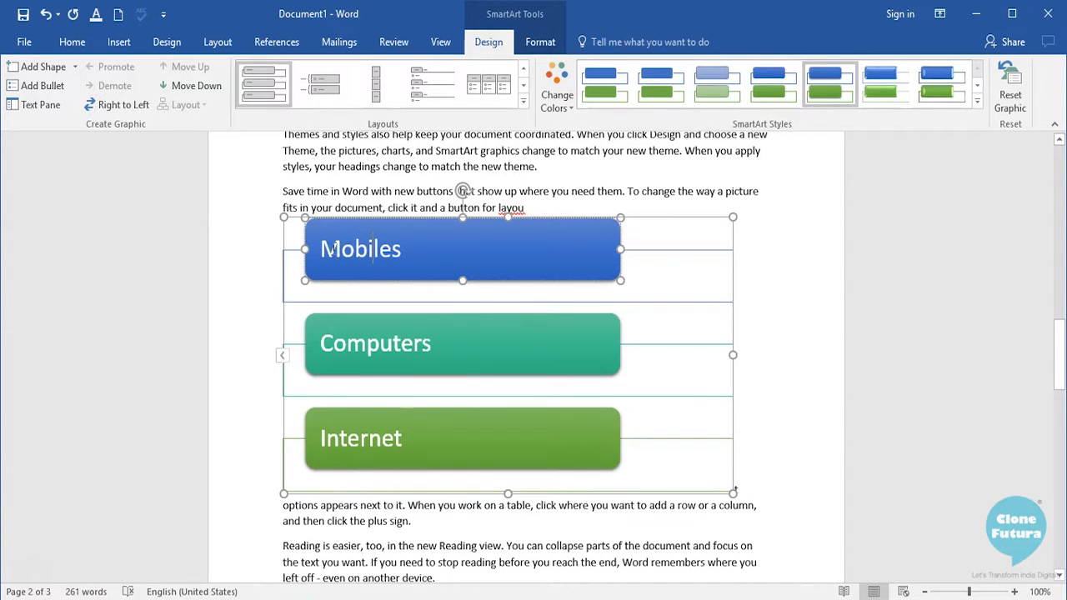
{"action": "left_click", "coordinate": [132, 111]}
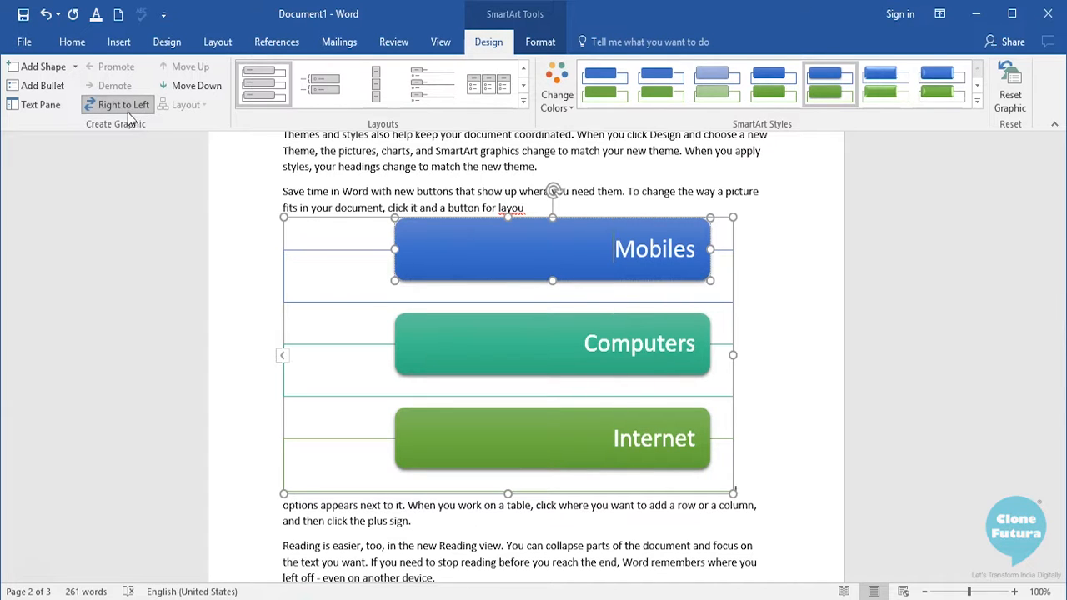
{"action": "left_click", "coordinate": [114, 109]}
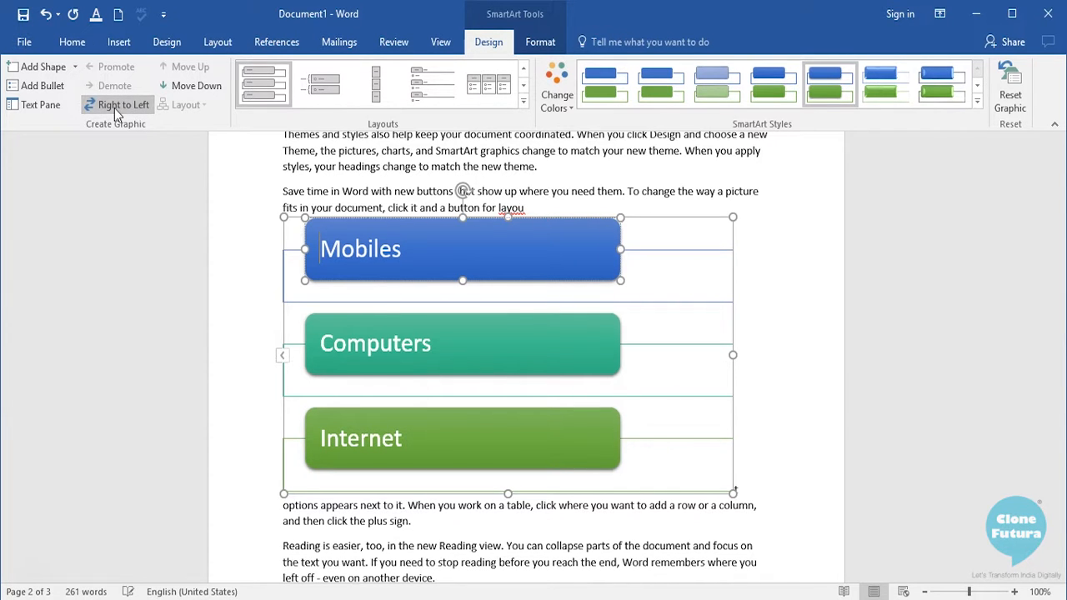
- Look through the shape styles and shape effects available for the Mobiles box
{"action": "left_click", "coordinate": [407, 325]}
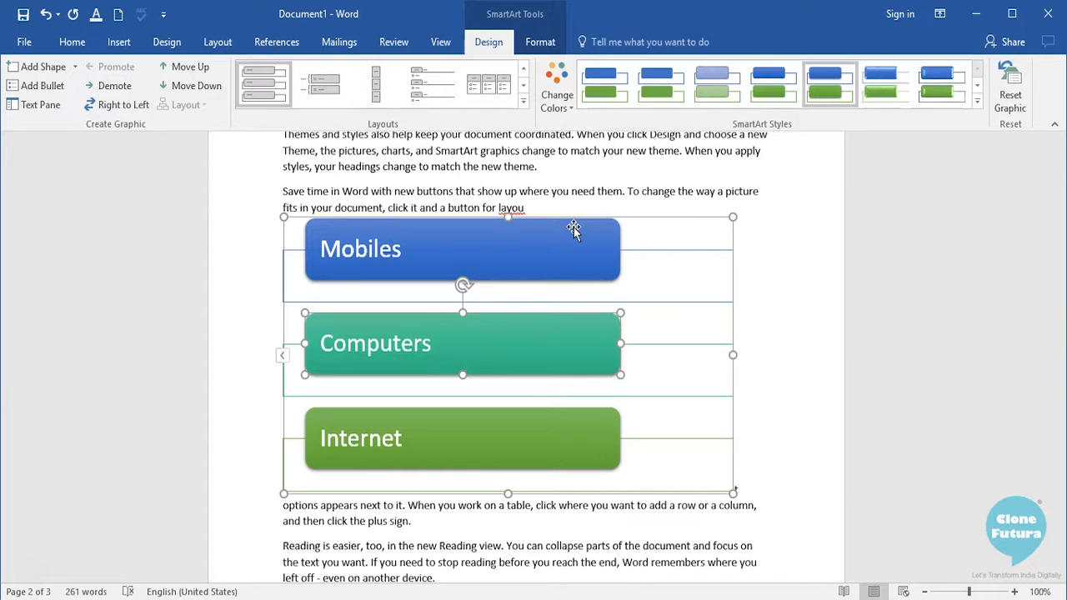
{"action": "left_click", "coordinate": [538, 42]}
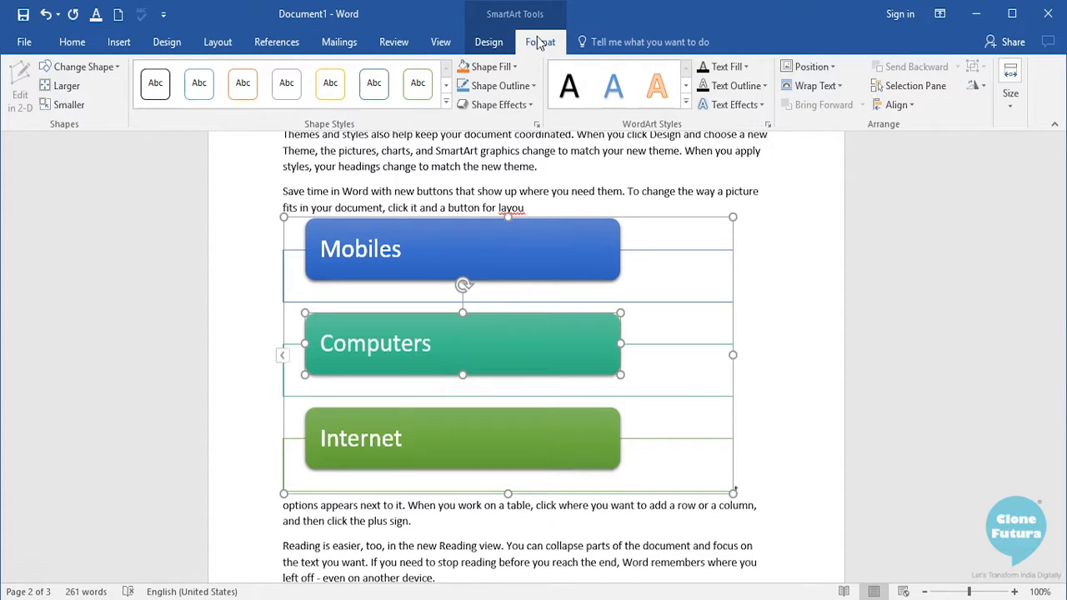
{"action": "left_click", "coordinate": [408, 246]}
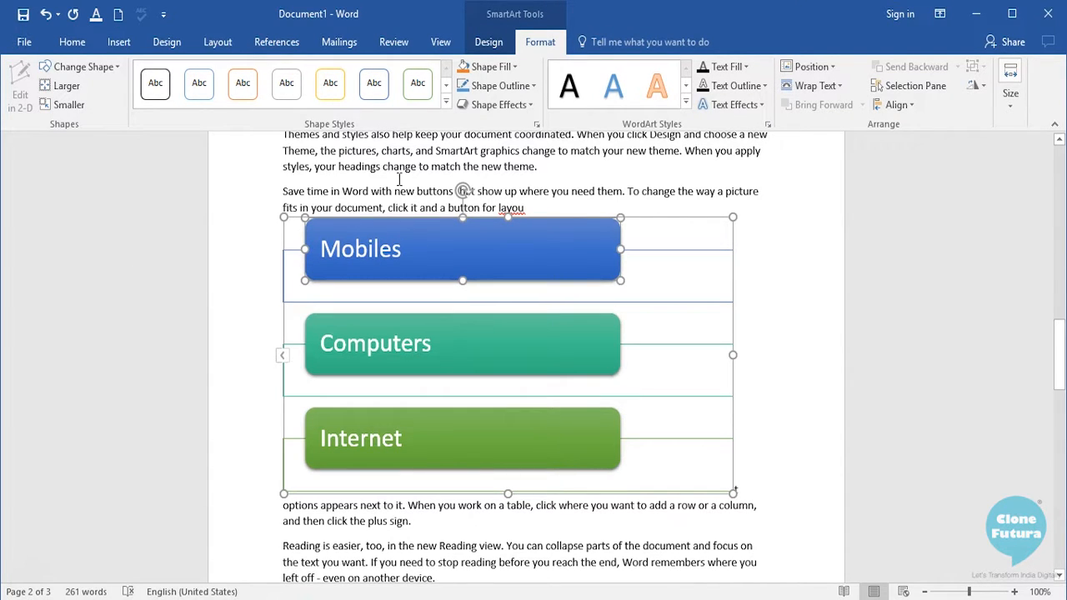
{"action": "left_click", "coordinate": [446, 101]}
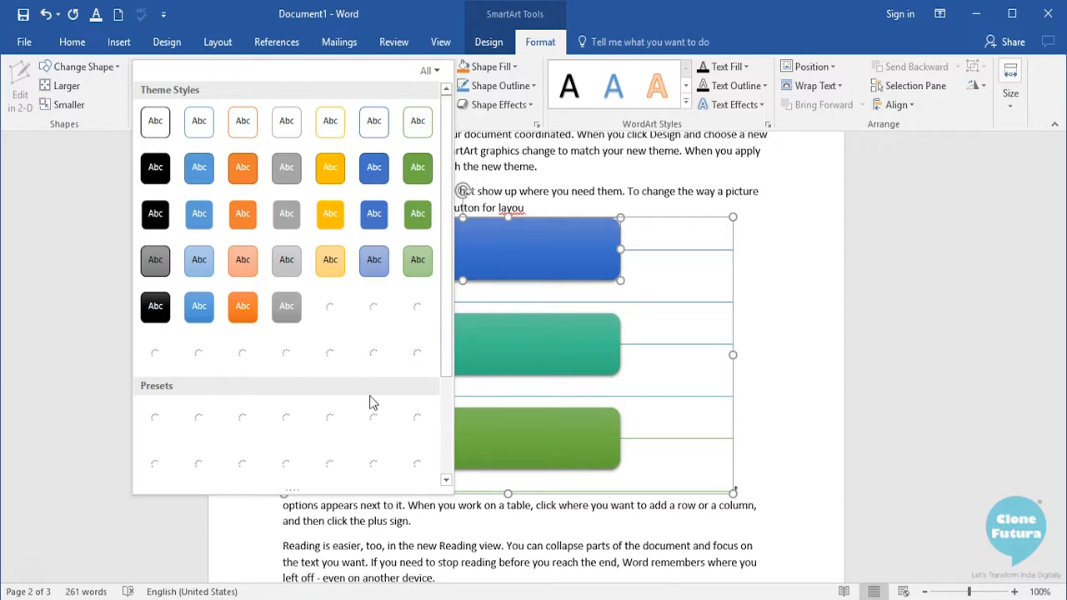
{"action": "left_click", "coordinate": [498, 104]}
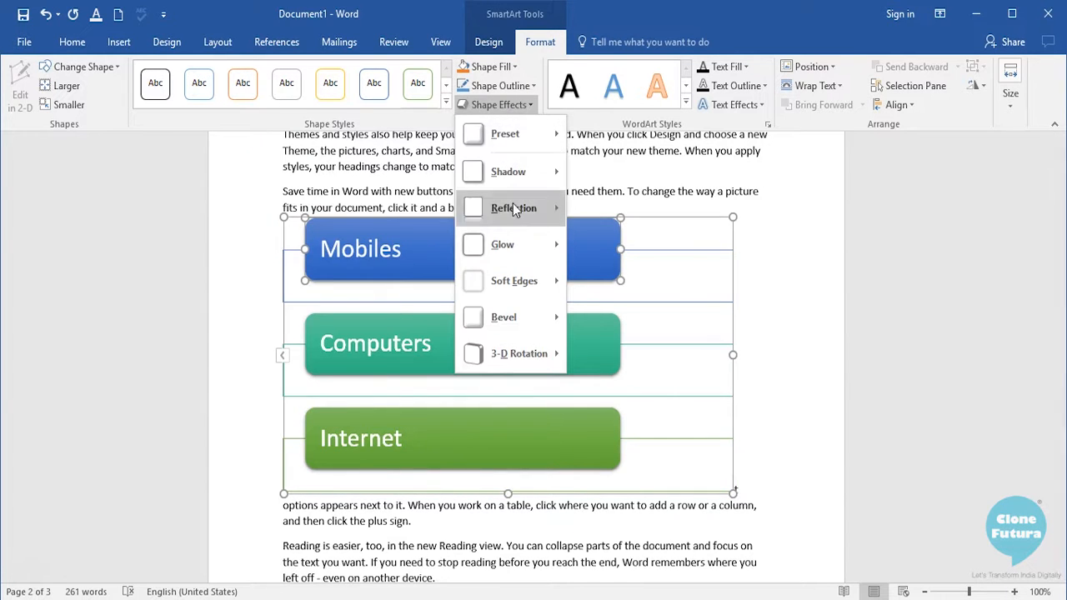
- Look through the WordArt styles and preview a Transform warp text effect on the Mobiles label without applying it
{"action": "left_click", "coordinate": [685, 100]}
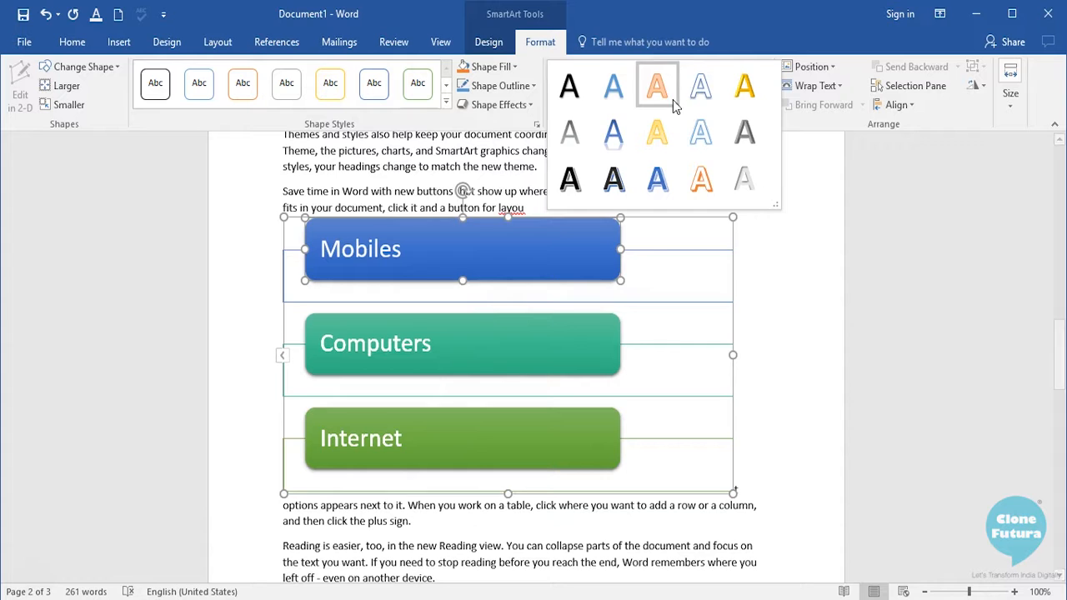
{"action": "left_click", "coordinate": [771, 42]}
{"action": "left_click", "coordinate": [744, 106]}
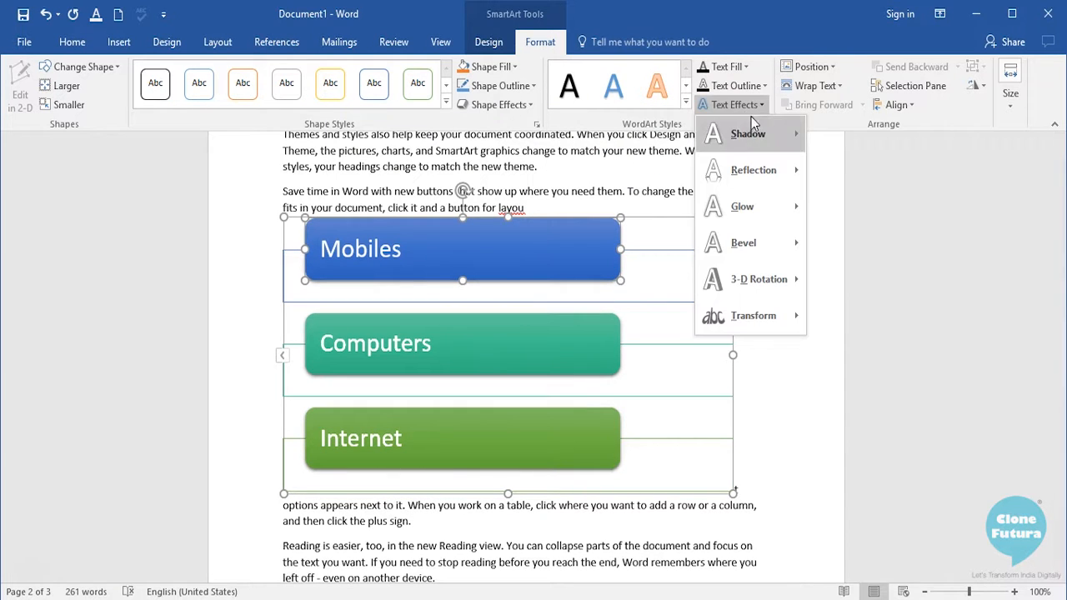
{"action": "mouse_move", "coordinate": [765, 324]}
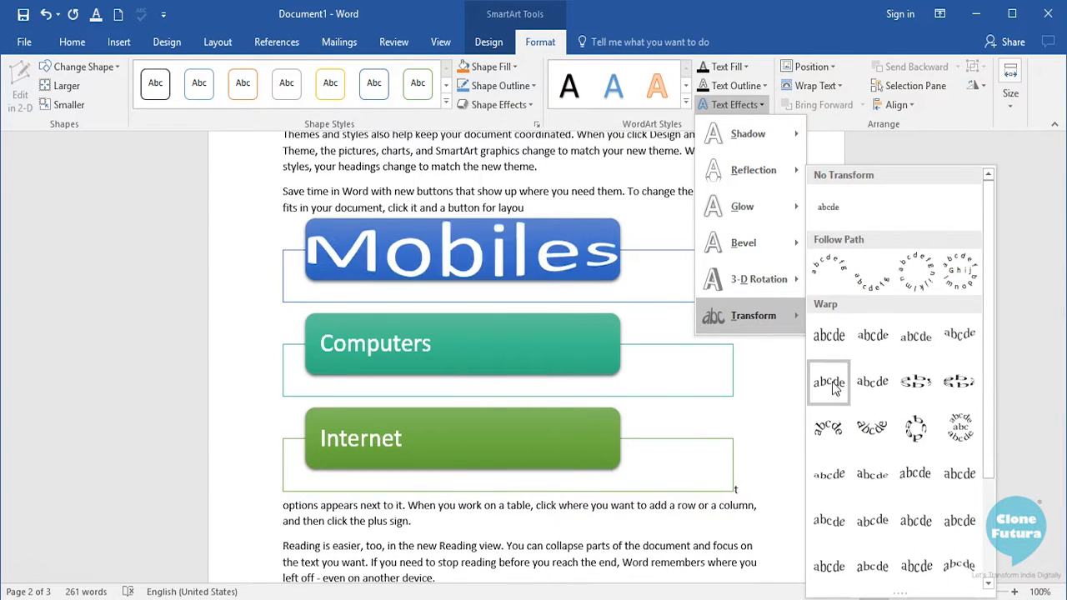
{"action": "left_click", "coordinate": [541, 250]}
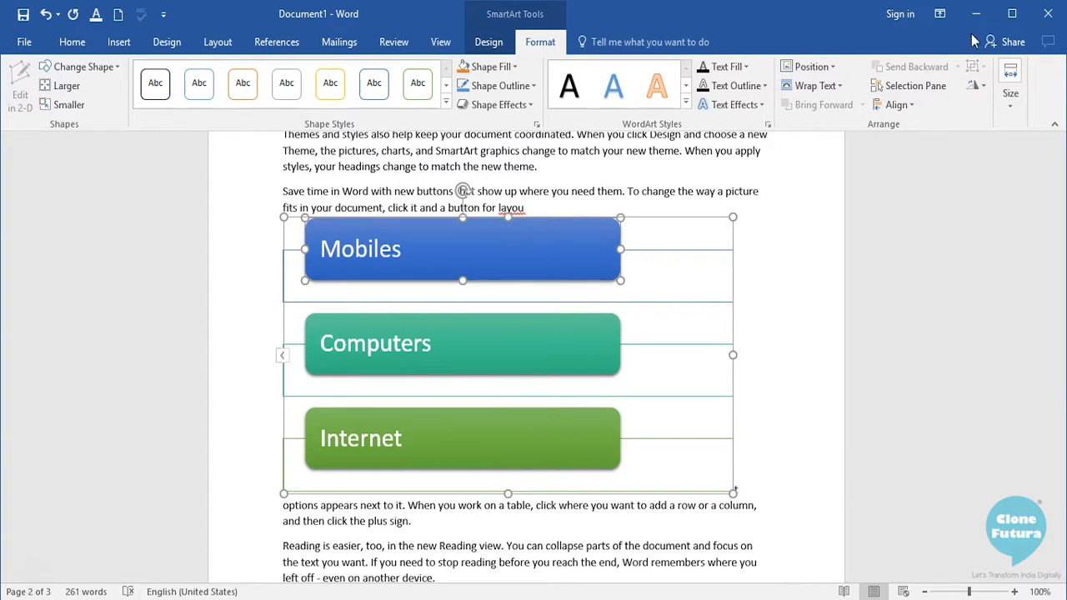
- Deselect the SmartArt graphic and review the finished result within the document text
{"action": "left_click", "coordinate": [755, 253]}
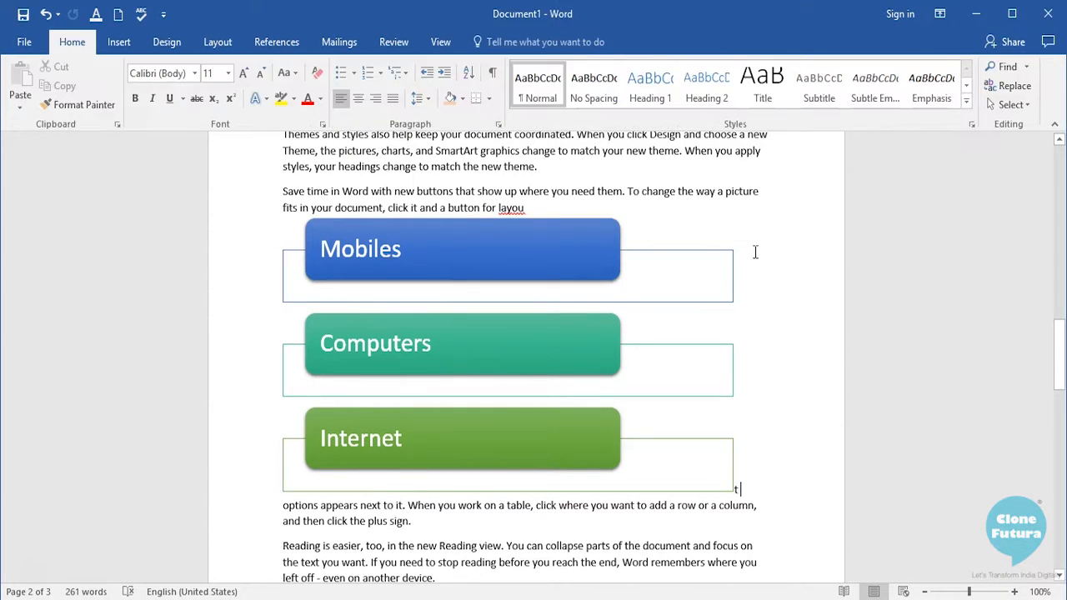
{"action": "scroll", "coordinate": [755, 250], "scroll_direction": "down", "scroll_amount": 2}
{"action": "scroll", "coordinate": [753, 251], "scroll_direction": "up", "scroll_amount": 1}
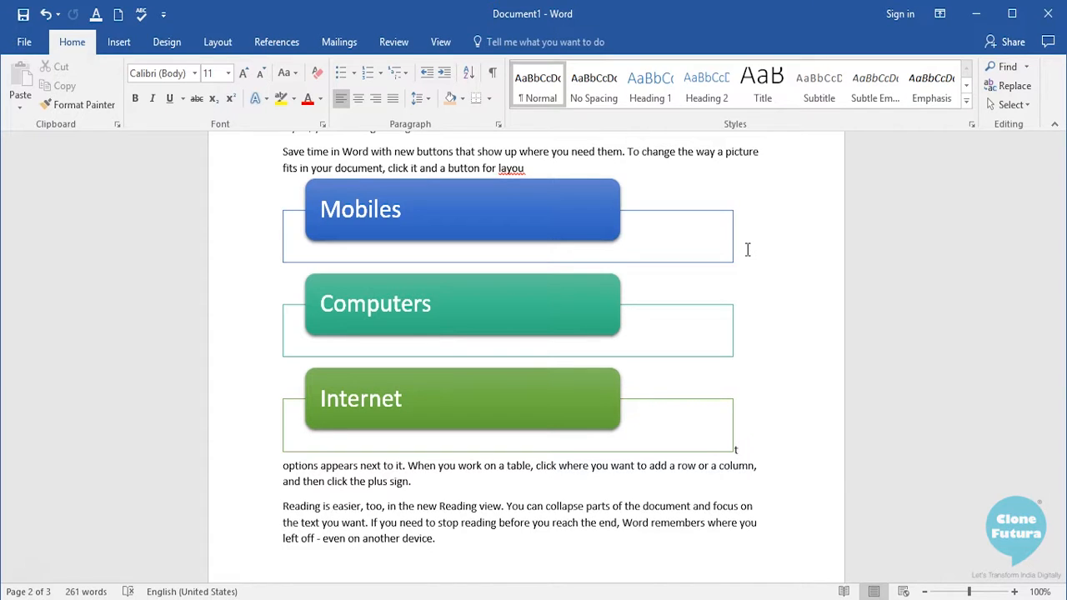
{"action": "scroll", "coordinate": [746, 248], "scroll_direction": "up", "scroll_amount": 4}
{"action": "scroll", "coordinate": [745, 248], "scroll_direction": "down", "scroll_amount": 3}
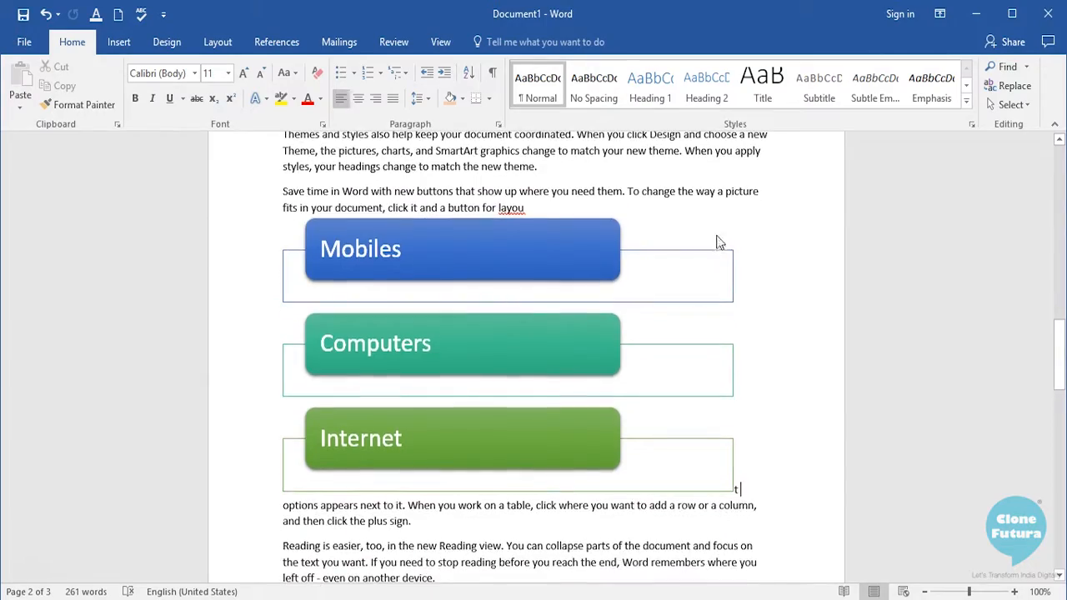